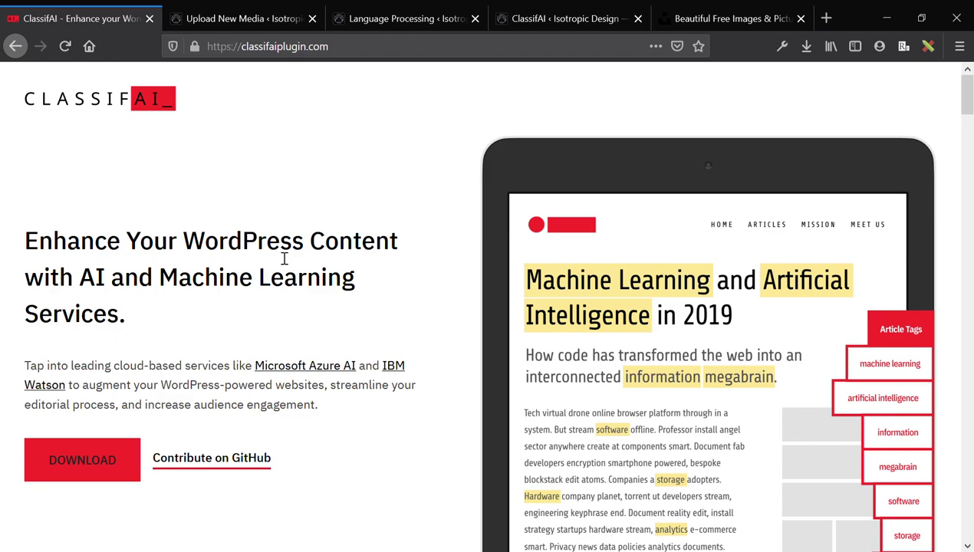
- Review the ClassifAI plugin homepage's feature sections, including content tagging, image descriptions, smart focal point cropping and image tagging
{"action": "triple_click", "coordinate": [284, 259]}
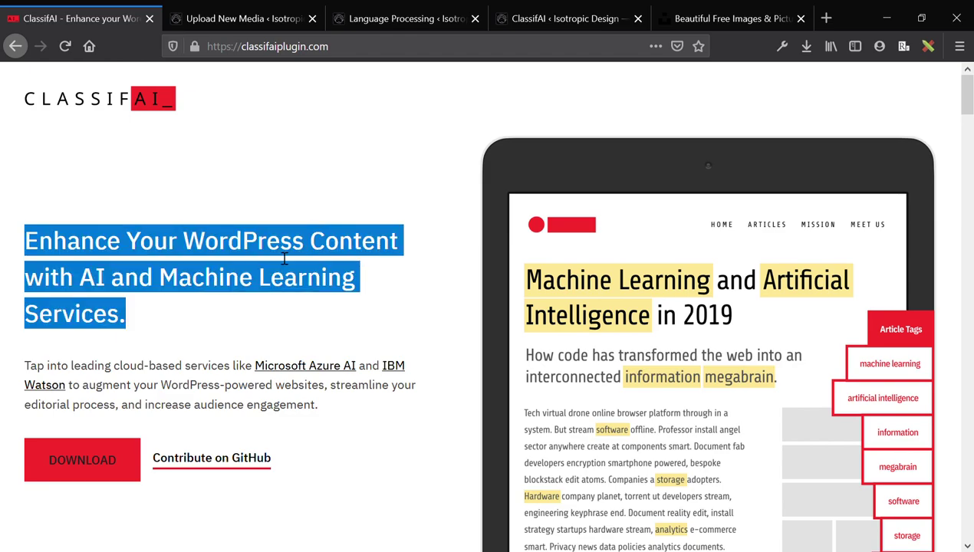
{"action": "left_click", "coordinate": [202, 227]}
{"action": "scroll", "coordinate": [202, 227], "scroll_direction": "down", "scroll_amount": 5}
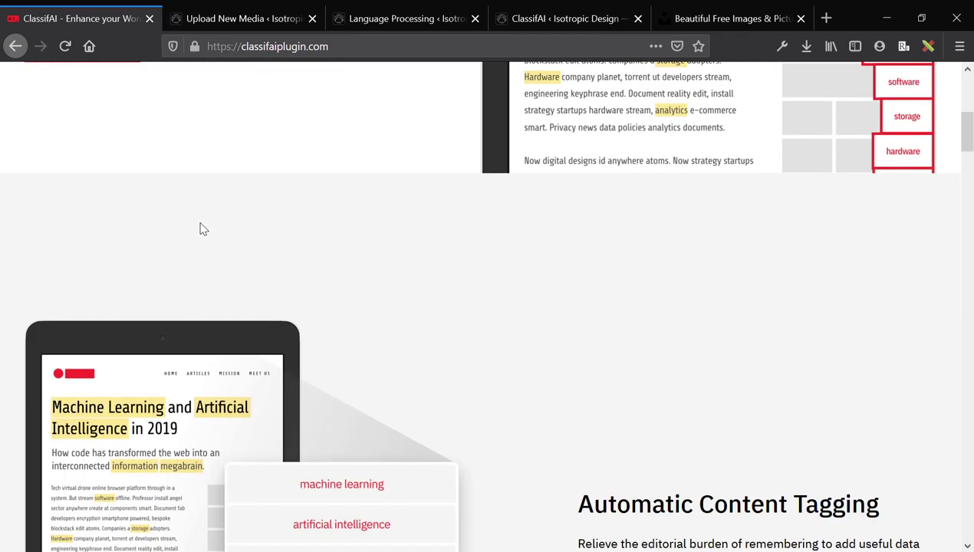
{"action": "scroll", "coordinate": [202, 228], "scroll_direction": "down", "scroll_amount": 3}
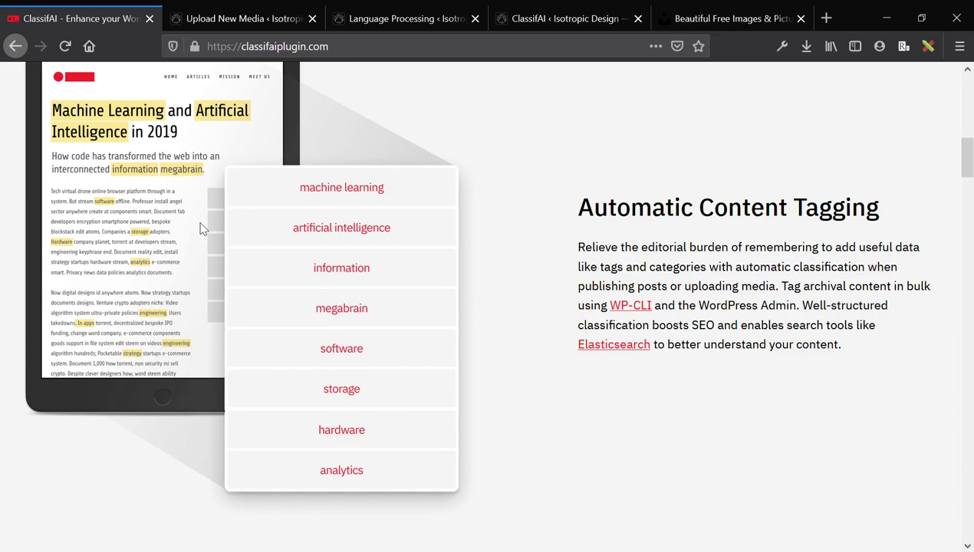
{"action": "scroll", "coordinate": [202, 227], "scroll_direction": "down", "scroll_amount": 5}
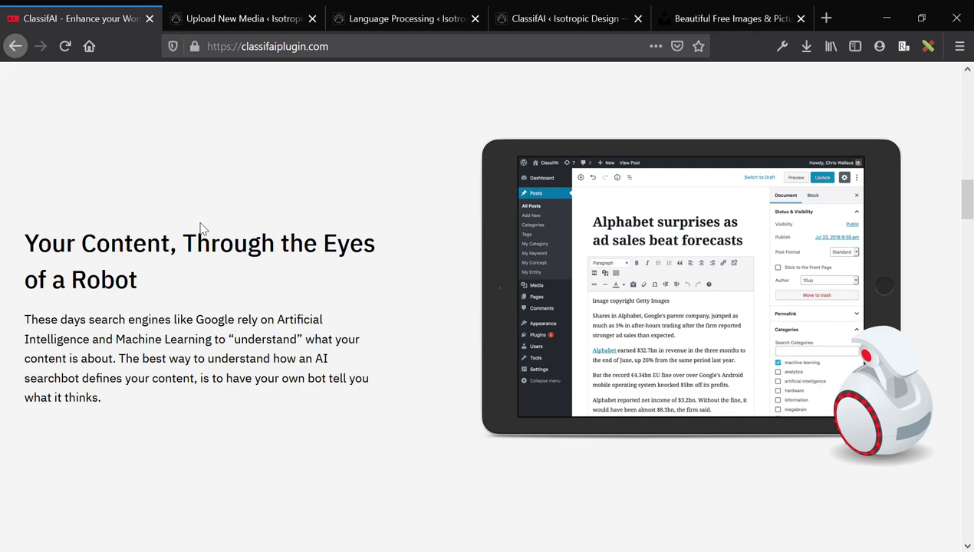
{"action": "scroll", "coordinate": [201, 228], "scroll_direction": "down", "scroll_amount": 6}
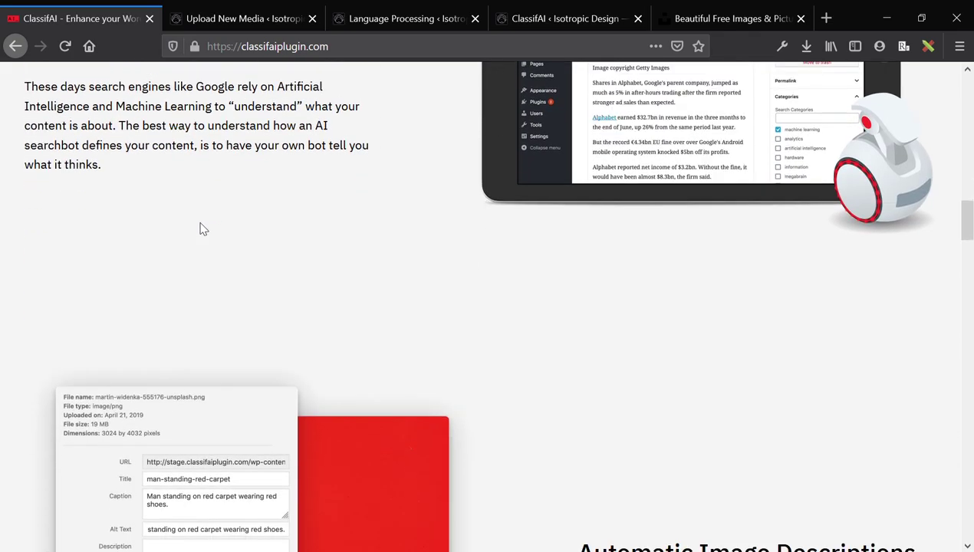
{"action": "scroll", "coordinate": [201, 227], "scroll_direction": "down", "scroll_amount": 2}
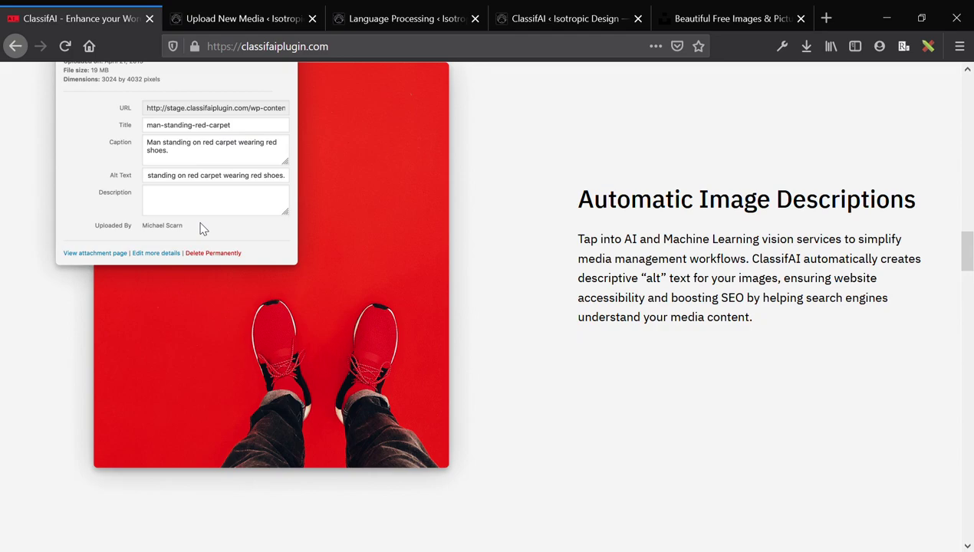
{"action": "scroll", "coordinate": [201, 228], "scroll_direction": "down", "scroll_amount": 8}
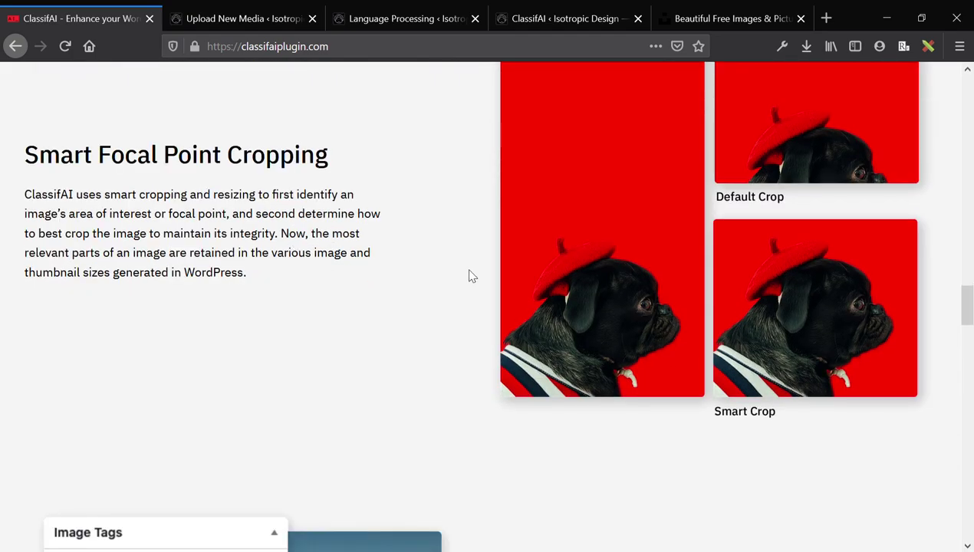
{"action": "scroll", "coordinate": [500, 318], "scroll_direction": "down", "scroll_amount": 5}
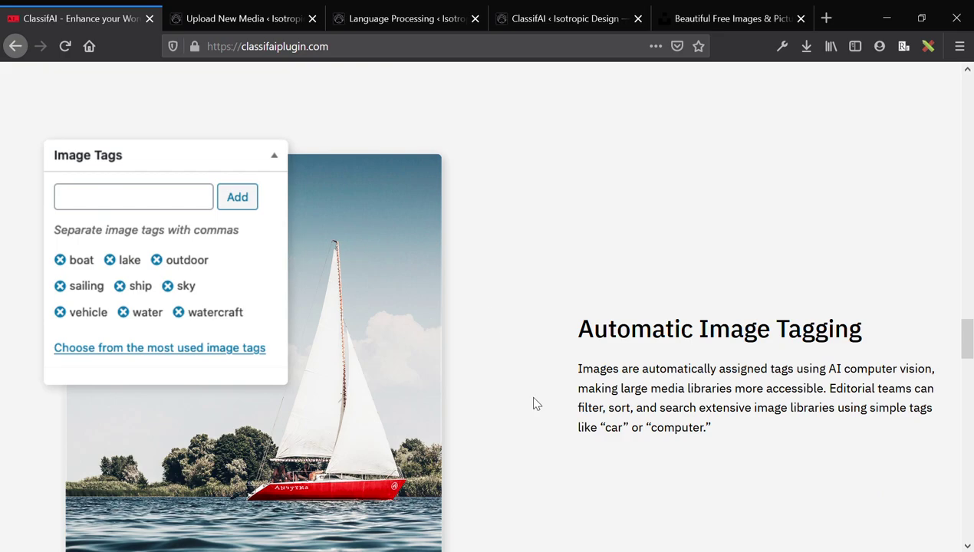
{"action": "scroll", "coordinate": [535, 405], "scroll_direction": "down", "scroll_amount": 9}
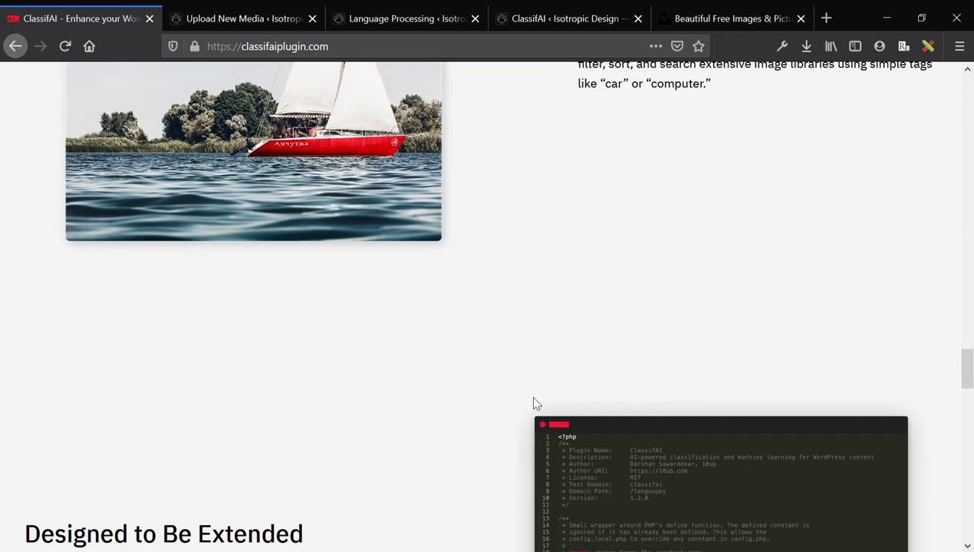
{"action": "scroll", "coordinate": [536, 405], "scroll_direction": "down", "scroll_amount": 6}
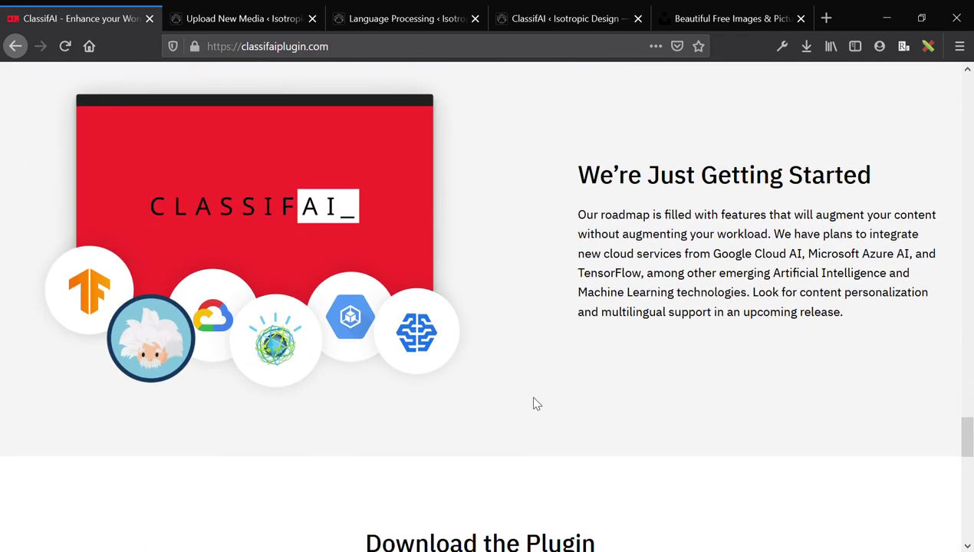
{"action": "scroll", "coordinate": [536, 404], "scroll_direction": "up", "scroll_amount": 3}
{"action": "scroll", "coordinate": [536, 405], "scroll_direction": "up", "scroll_amount": 10}
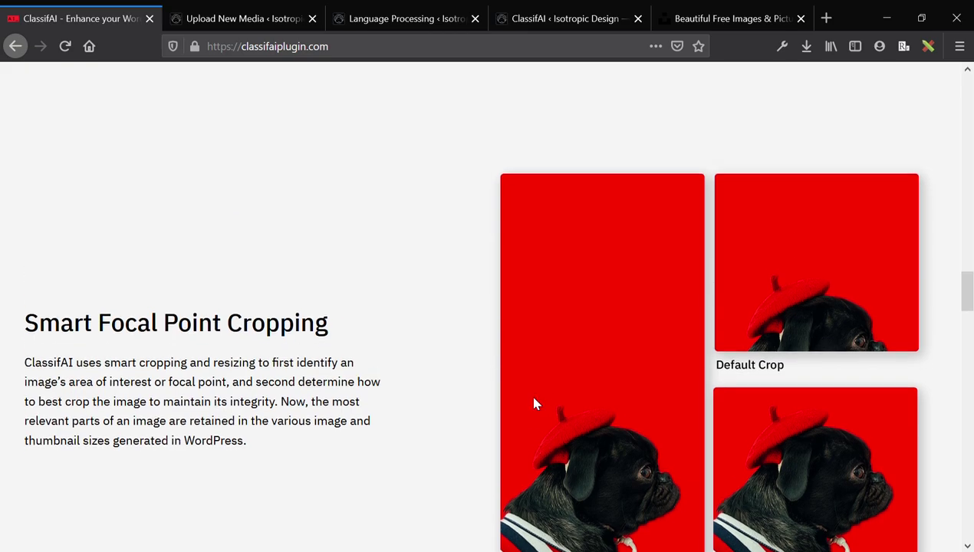
{"action": "scroll", "coordinate": [535, 404], "scroll_direction": "up", "scroll_amount": 5}
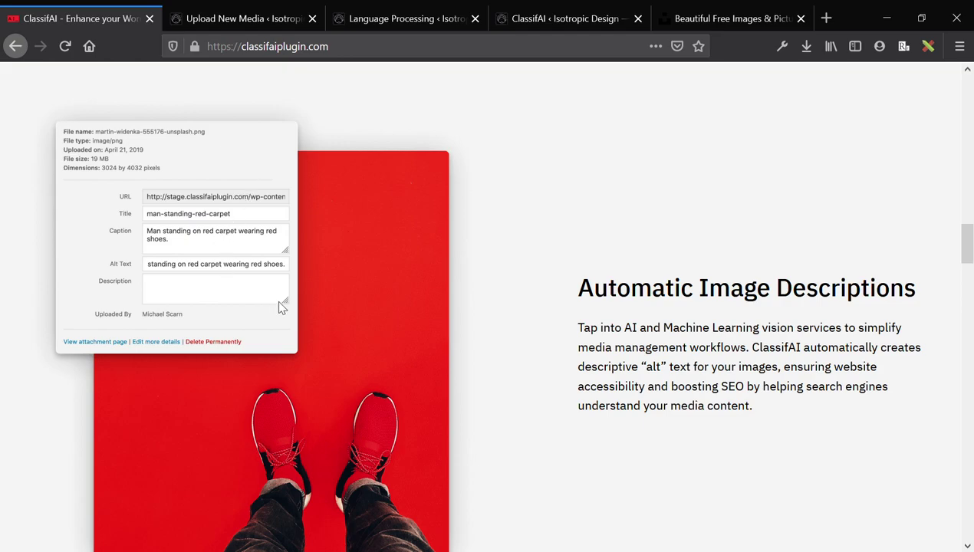
{"action": "scroll", "coordinate": [279, 307], "scroll_direction": "up", "scroll_amount": 3}
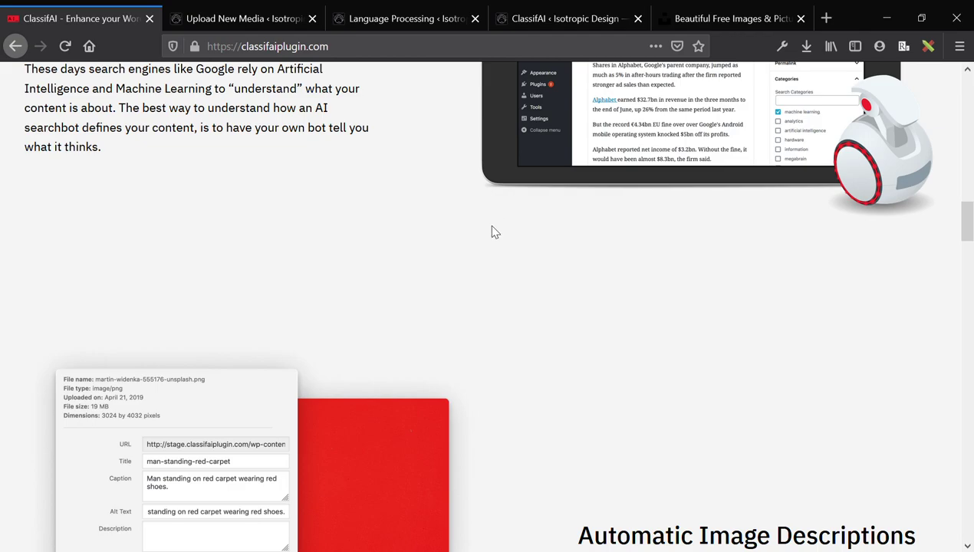
{"action": "scroll", "coordinate": [494, 232], "scroll_direction": "up", "scroll_amount": 6}
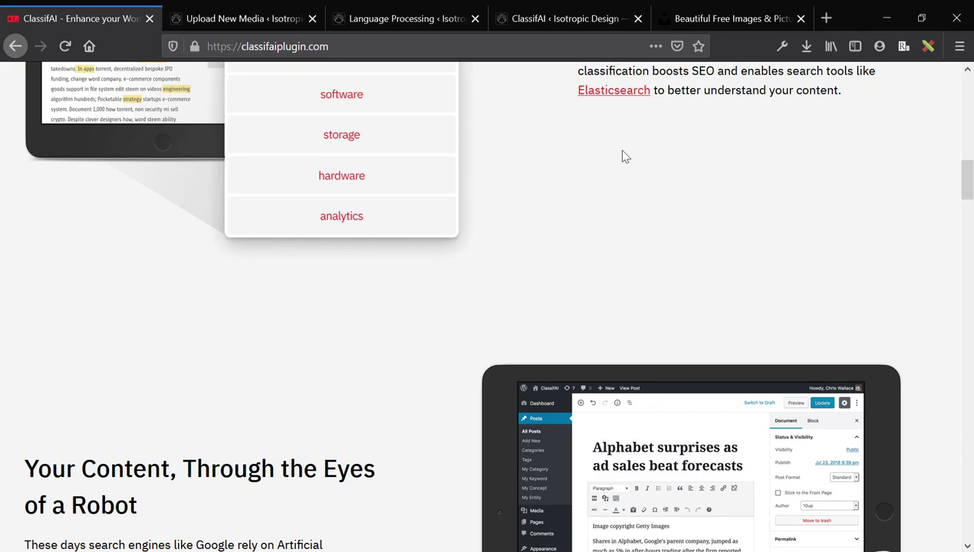
- Switch to the Unsplash site and browse its editorial photo feed for a suitable test image
{"action": "left_click", "coordinate": [728, 22]}
{"action": "scroll", "coordinate": [658, 278], "scroll_direction": "down", "scroll_amount": 8}
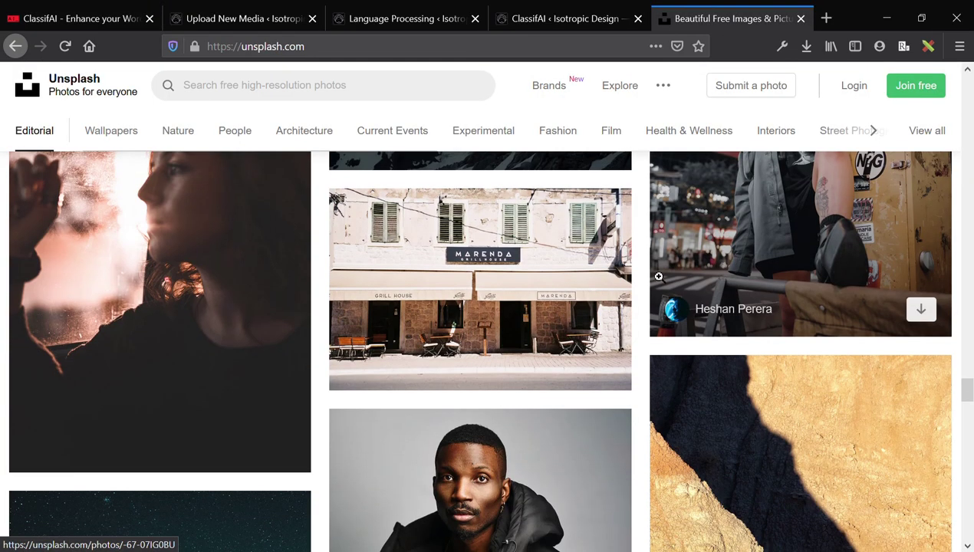
{"action": "scroll", "coordinate": [660, 277], "scroll_direction": "down", "scroll_amount": 4}
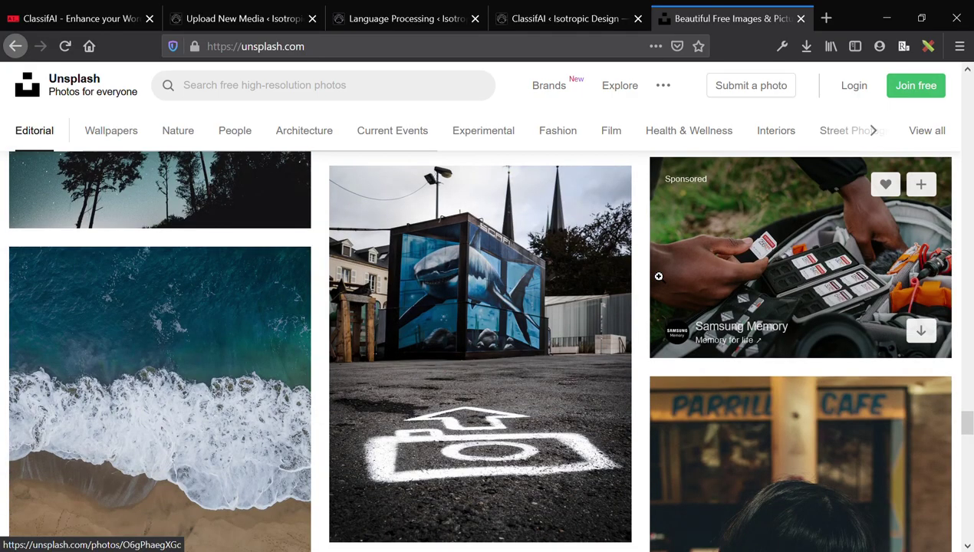
{"action": "scroll", "coordinate": [660, 277], "scroll_direction": "down", "scroll_amount": 10}
{"action": "scroll", "coordinate": [660, 277], "scroll_direction": "down", "scroll_amount": 12}
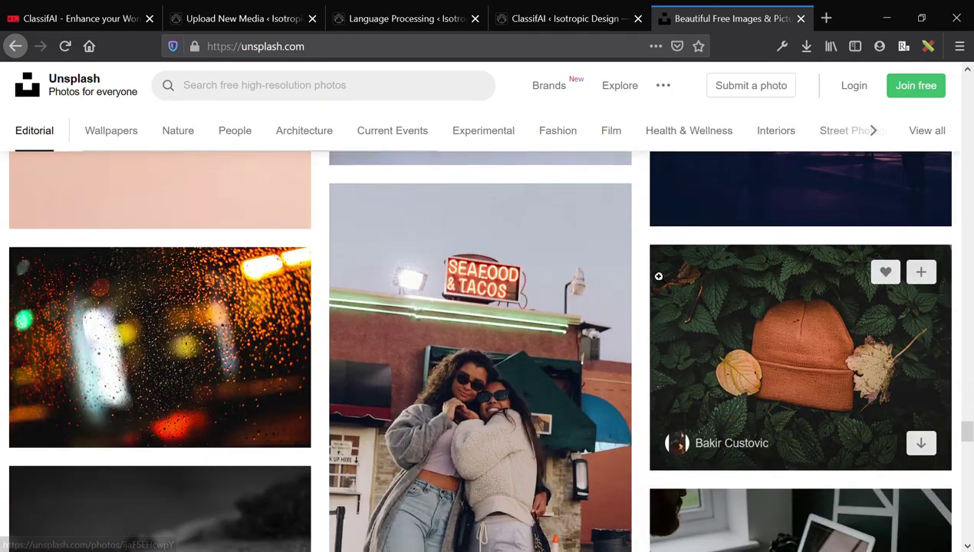
{"action": "scroll", "coordinate": [658, 276], "scroll_direction": "down", "scroll_amount": 15}
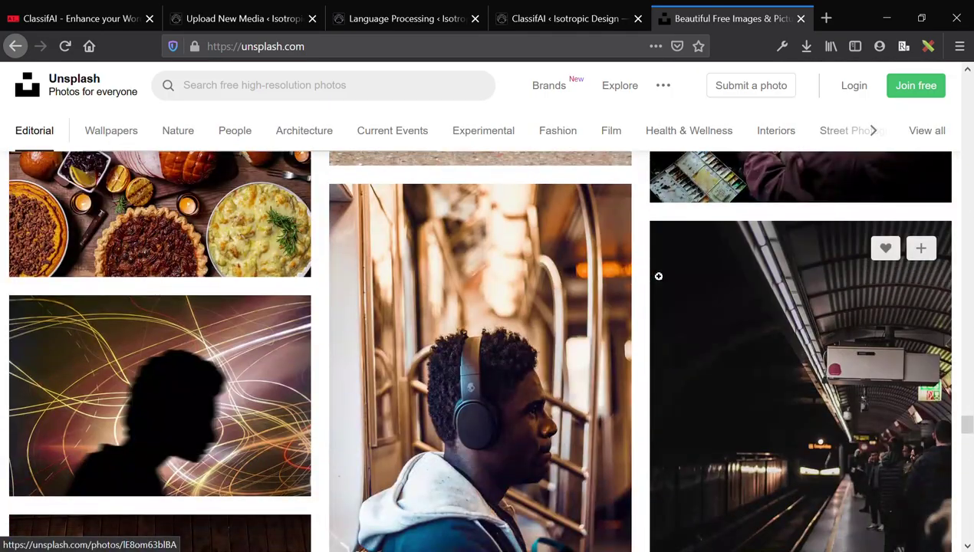
{"action": "scroll", "coordinate": [658, 276], "scroll_direction": "down", "scroll_amount": 15}
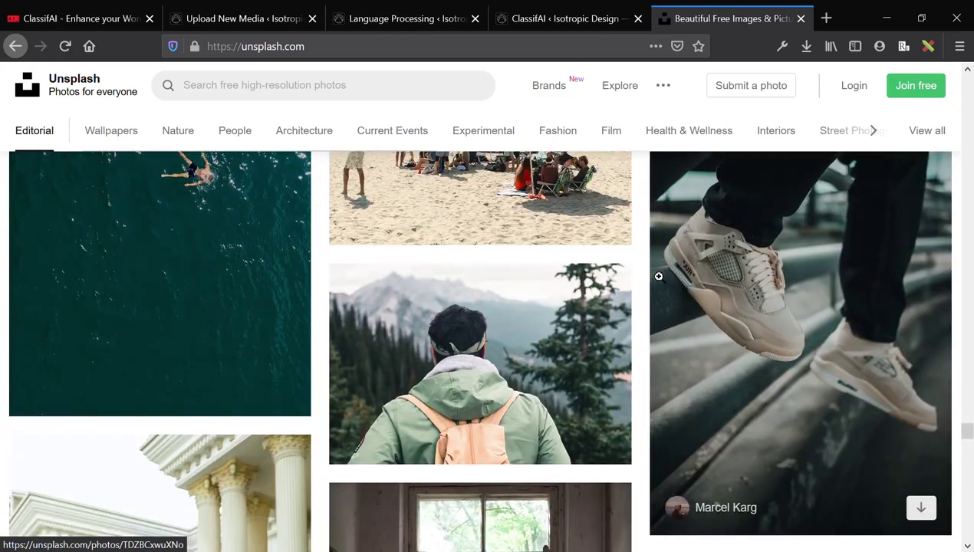
{"action": "scroll", "coordinate": [658, 276], "scroll_direction": "down", "scroll_amount": 15}
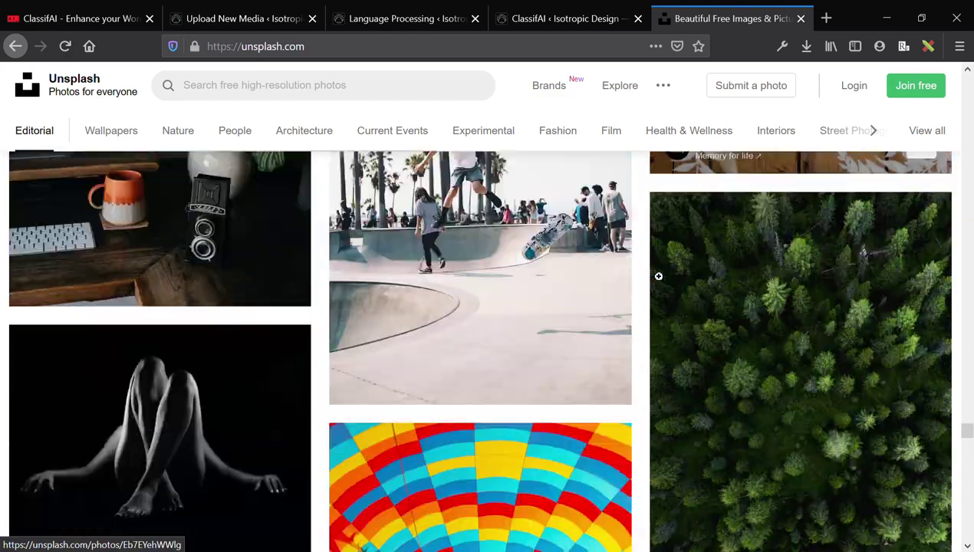
{"action": "scroll", "coordinate": [658, 276], "scroll_direction": "down", "scroll_amount": 15}
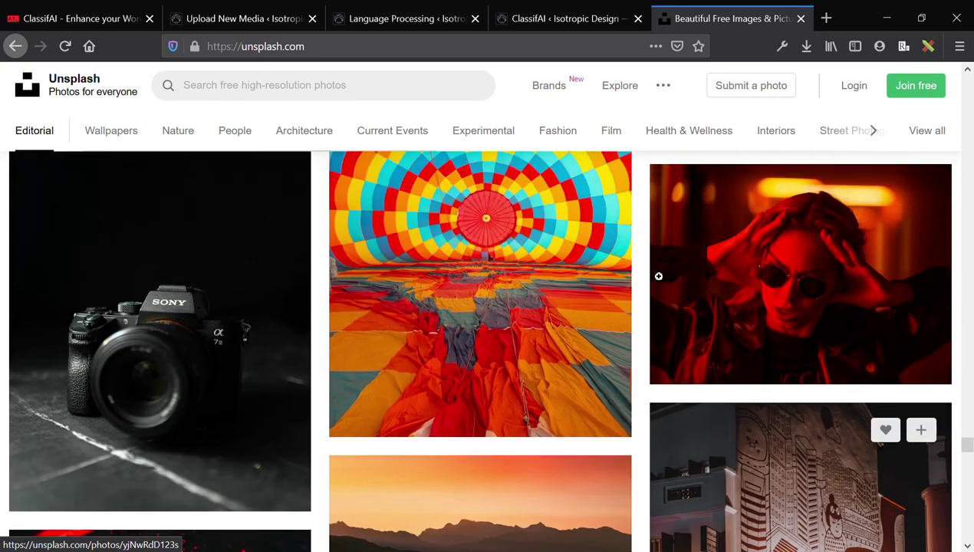
{"action": "scroll", "coordinate": [658, 276], "scroll_direction": "down", "scroll_amount": 3}
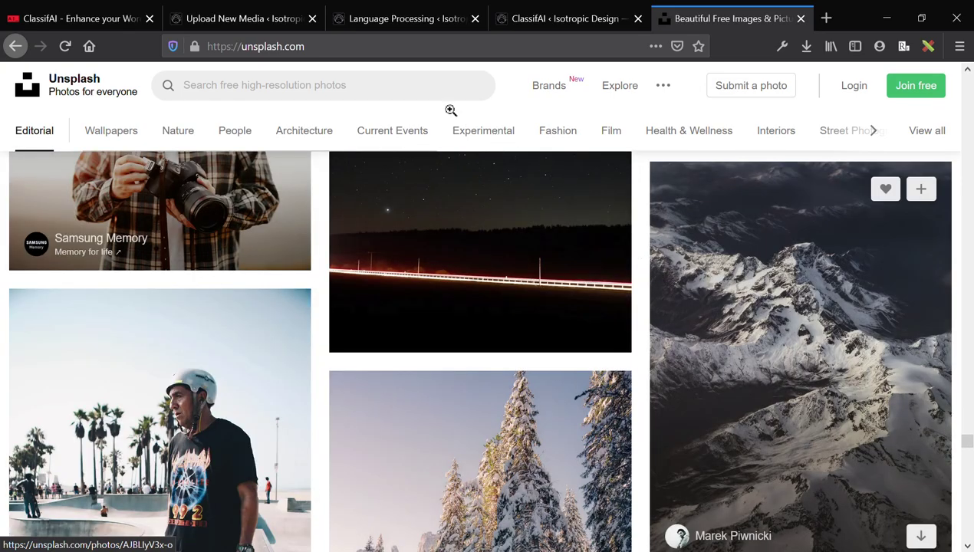
- Search Unsplash for "camera" photos
{"action": "left_click", "coordinate": [395, 106]}
{"action": "type", "text": "c"}
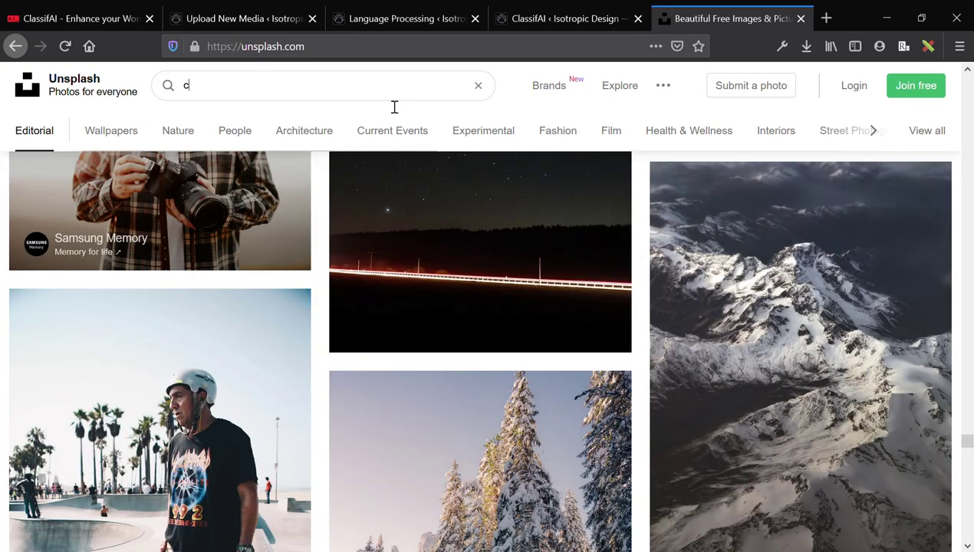
{"action": "type", "text": "amera"}
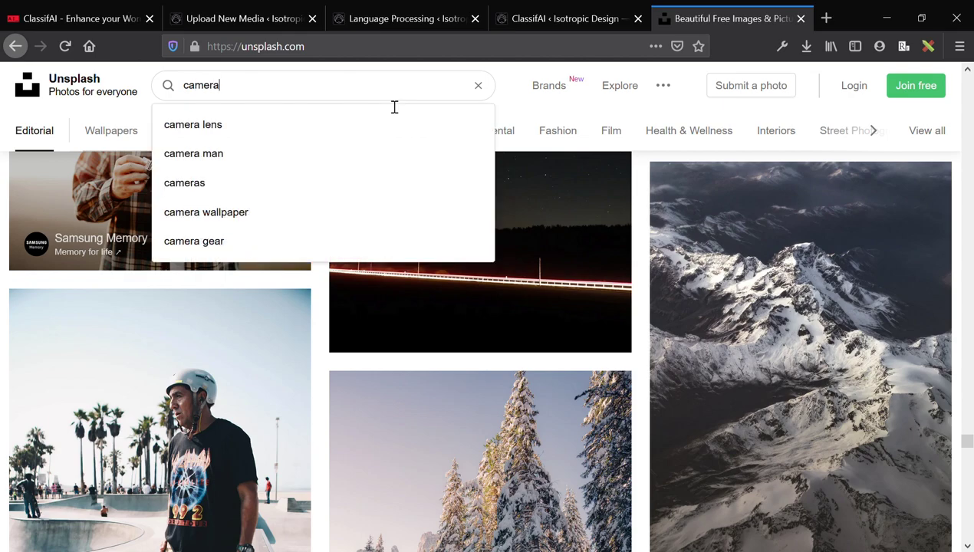
{"action": "key", "text": "Return"}
- Find the photo of a Canon EOS 80D on a wooden table in the search results and download it
{"action": "scroll", "coordinate": [394, 233], "scroll_direction": "down", "scroll_amount": 3}
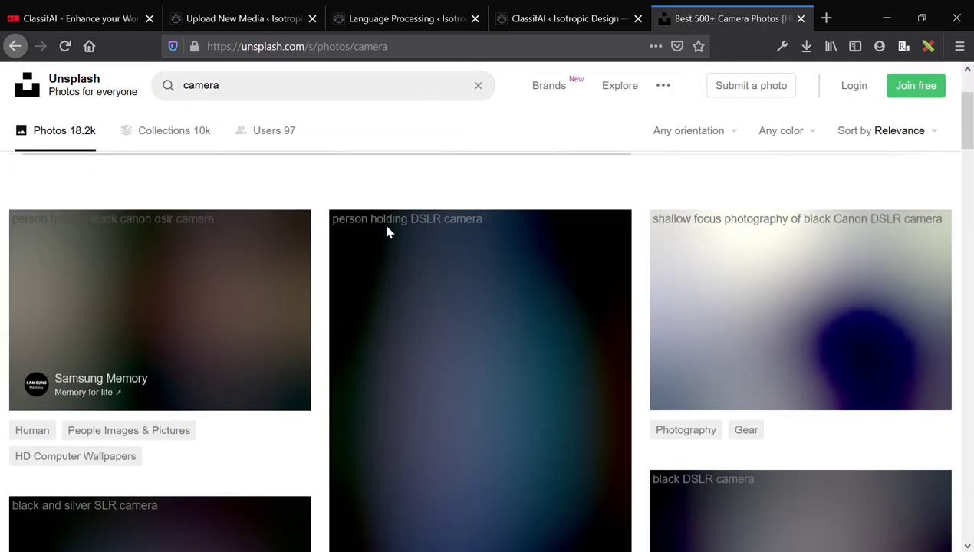
{"action": "scroll", "coordinate": [390, 230], "scroll_direction": "down", "scroll_amount": 10}
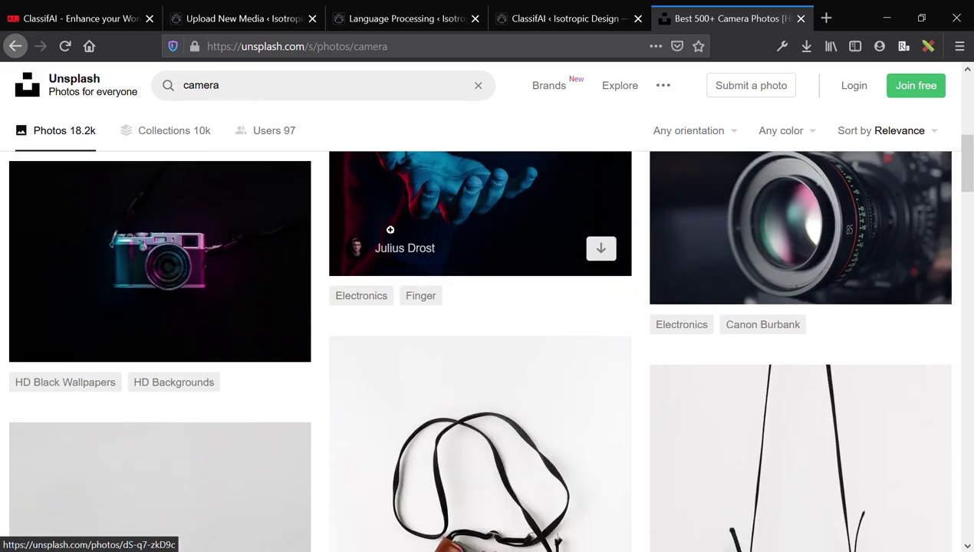
{"action": "scroll", "coordinate": [391, 230], "scroll_direction": "down", "scroll_amount": 5}
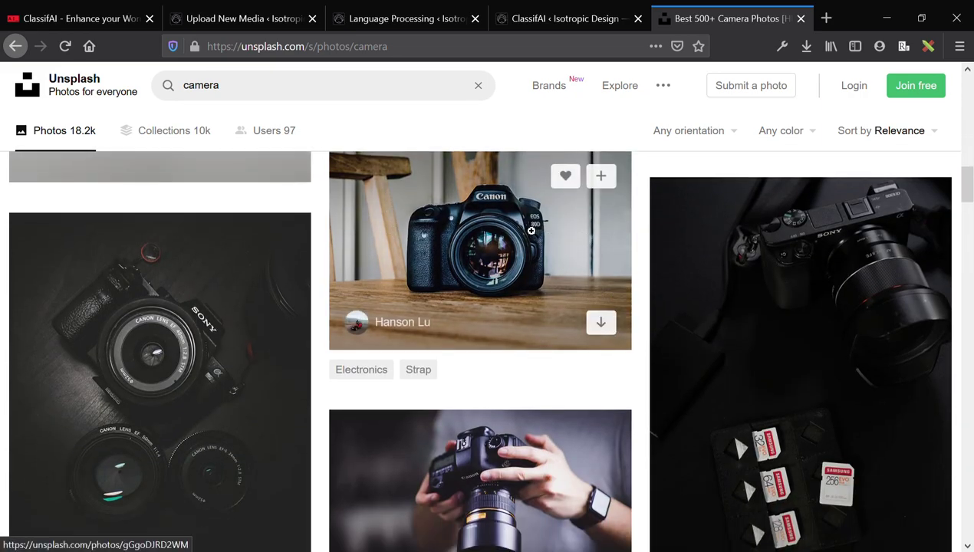
{"action": "scroll", "coordinate": [522, 244], "scroll_direction": "up", "scroll_amount": 2}
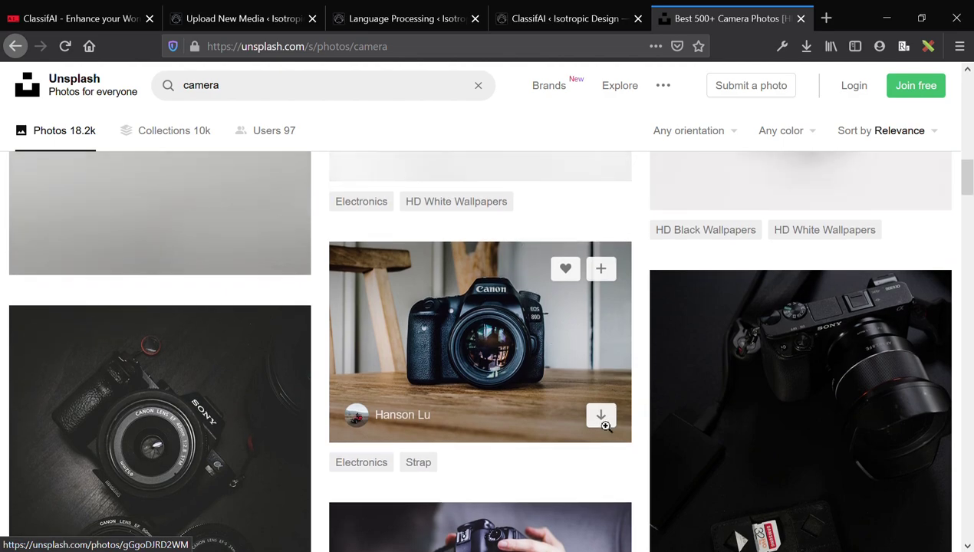
{"action": "left_click", "coordinate": [602, 416]}
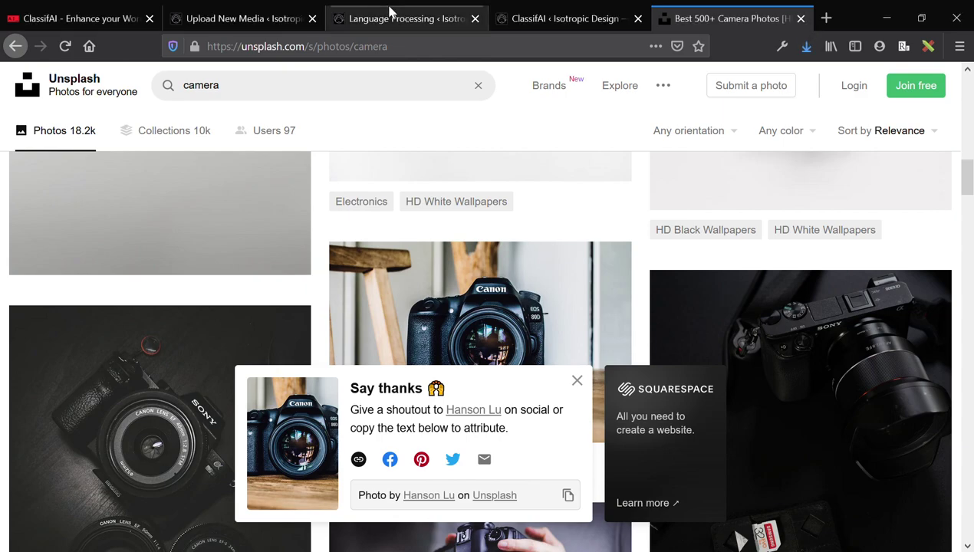
- Switch to the WordPress Upload New Media page and upload the downloaded camera photo to the media library
{"action": "left_click", "coordinate": [365, 13]}
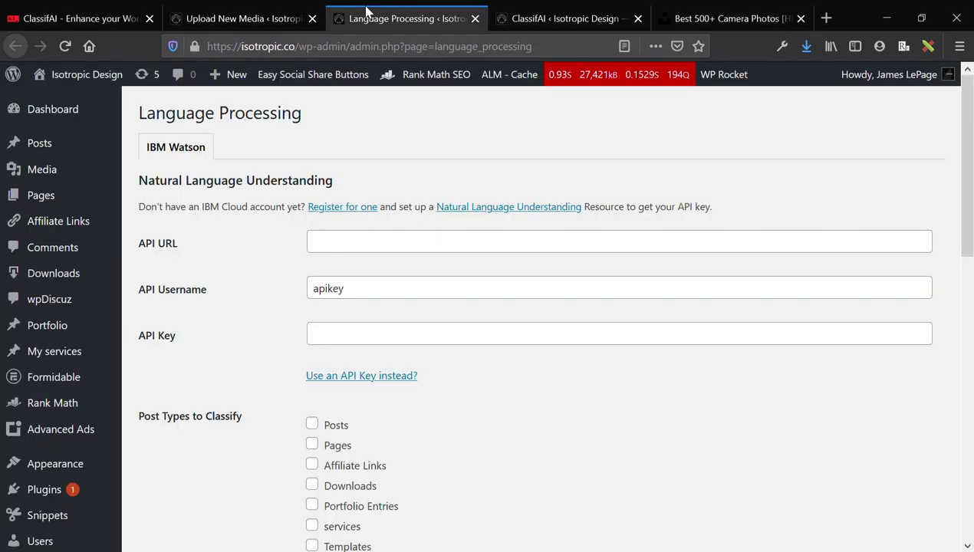
{"action": "left_click", "coordinate": [253, 18]}
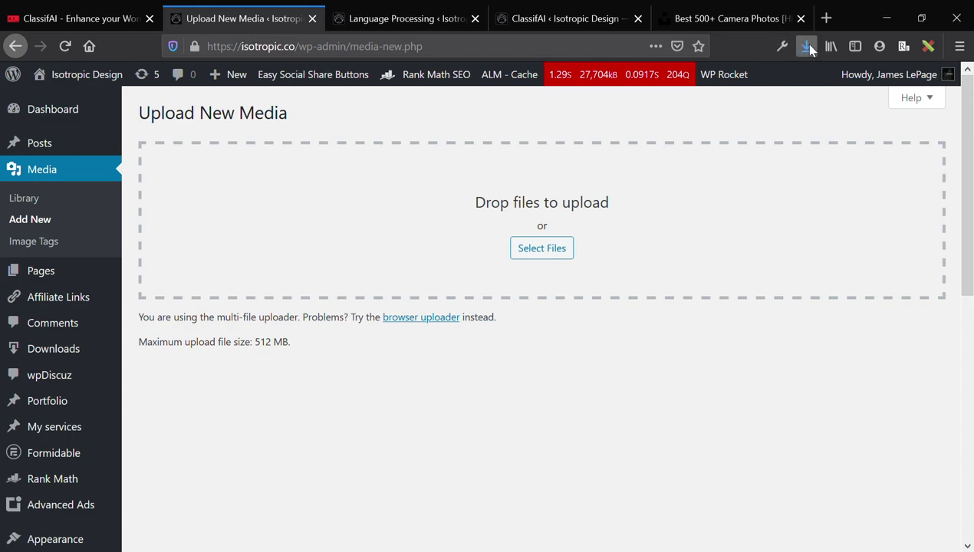
{"action": "left_click_drag", "start_coordinate": [694, 87], "coordinate": [330, 235]}
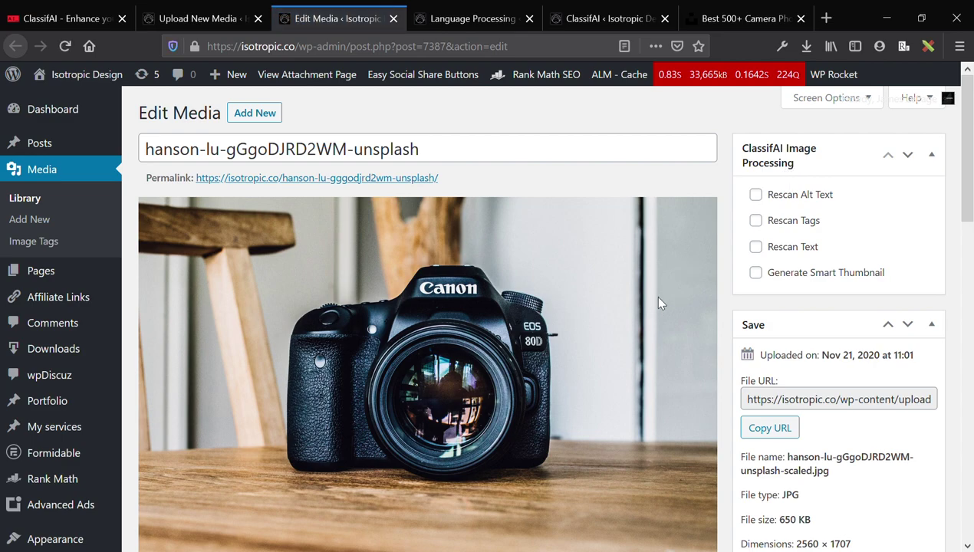
- Examine the alternative text, description and image tags on the uploaded camera photo's edit page
{"action": "scroll", "coordinate": [667, 304], "scroll_direction": "down", "scroll_amount": 3}
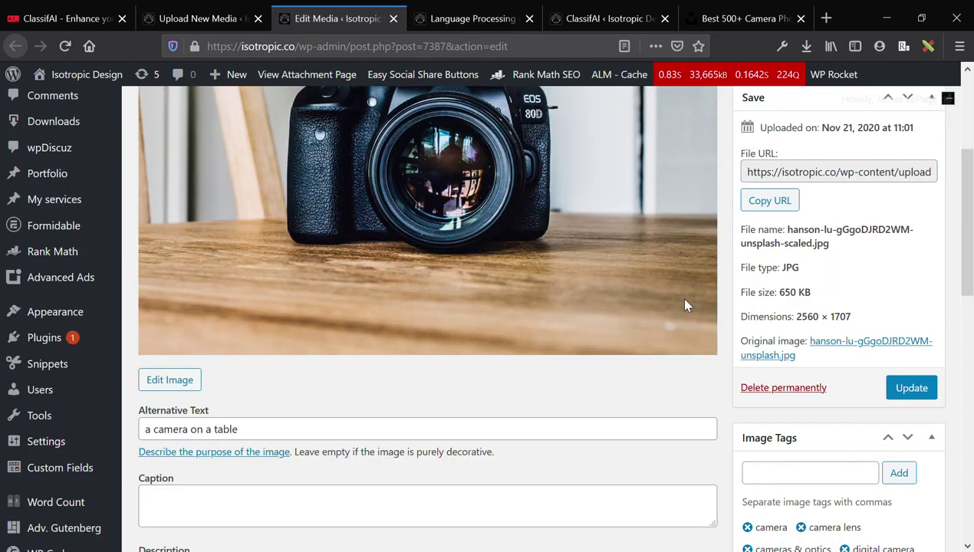
{"action": "scroll", "coordinate": [623, 286], "scroll_direction": "down", "scroll_amount": 2}
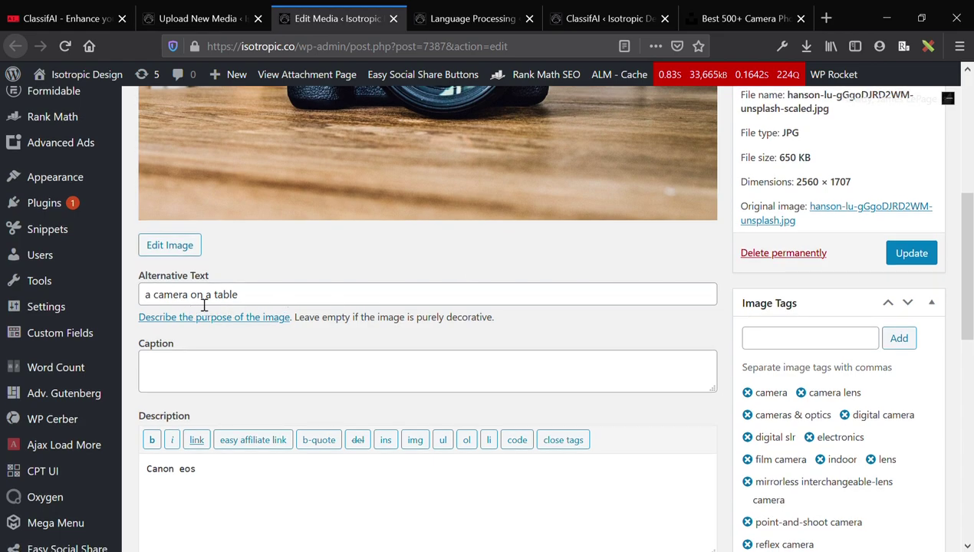
{"action": "left_click", "coordinate": [203, 299]}
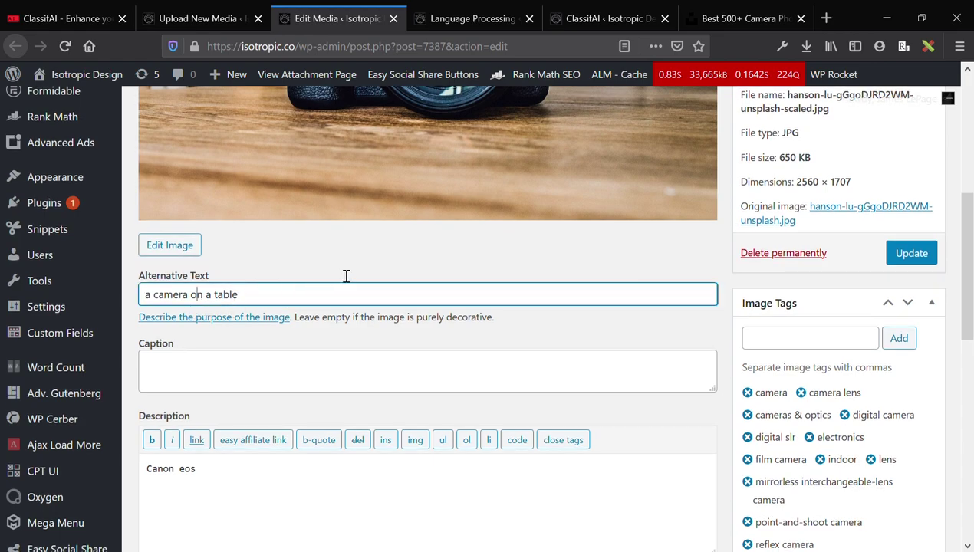
- Compare the camera photo with its alternative text, description text and full list of image tags
{"action": "key", "text": "ctrl+a"}
{"action": "left_click", "coordinate": [371, 267]}
{"action": "scroll", "coordinate": [371, 267], "scroll_direction": "up", "scroll_amount": 3}
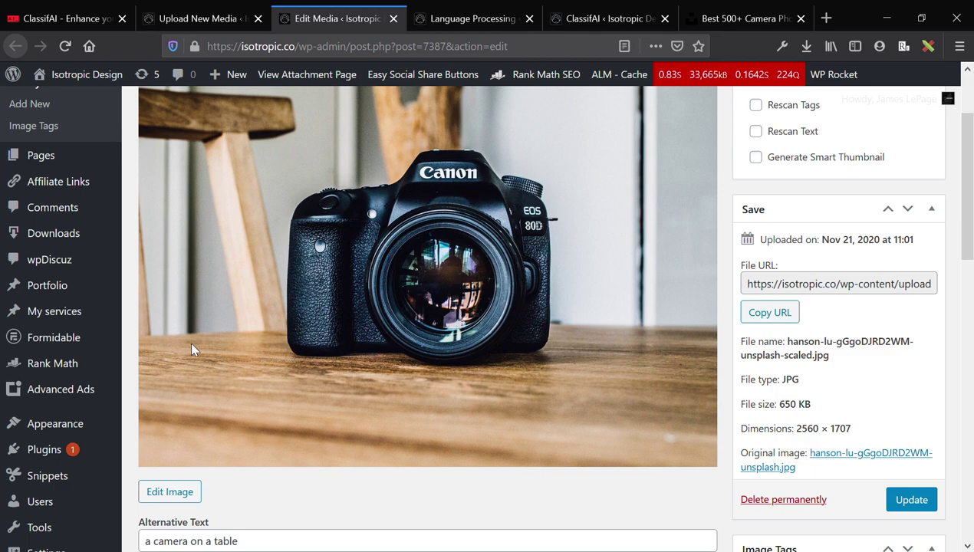
{"action": "scroll", "coordinate": [665, 335], "scroll_direction": "down", "scroll_amount": 4}
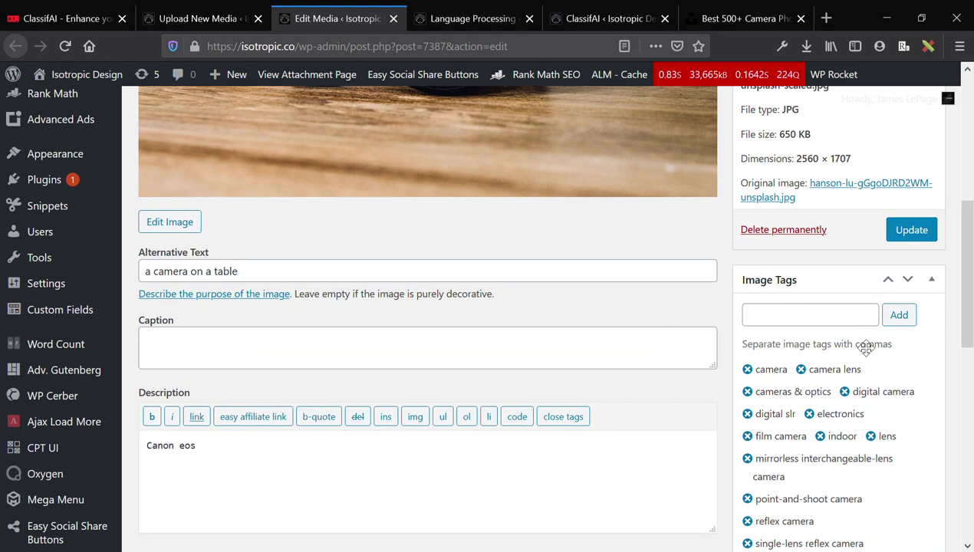
{"action": "scroll", "coordinate": [798, 361], "scroll_direction": "down", "scroll_amount": 1}
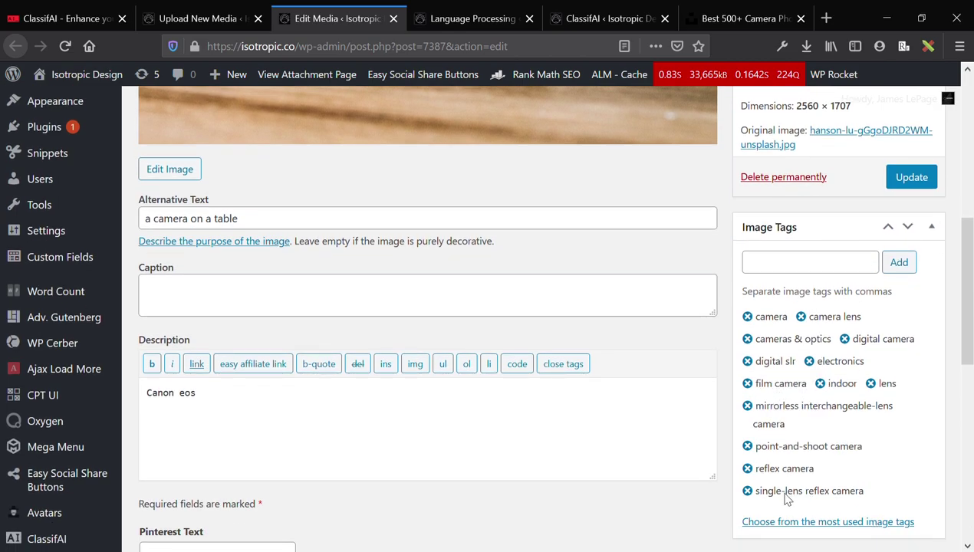
{"action": "left_click", "coordinate": [530, 441]}
{"action": "key", "text": "ctrl+shift+Left"}
{"action": "key", "text": "ctrl+shift+Left"}
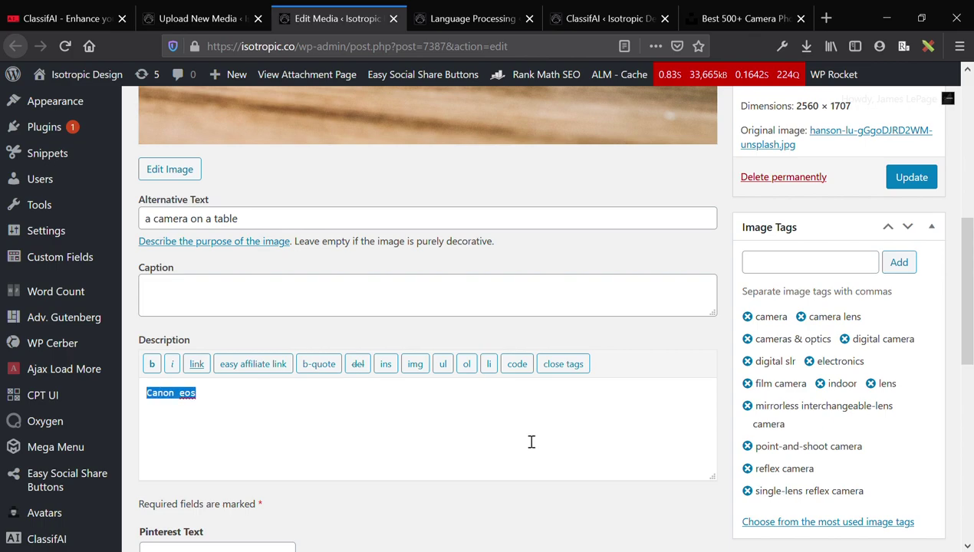
{"action": "scroll", "coordinate": [531, 441], "scroll_direction": "up", "scroll_amount": 3}
{"action": "scroll", "coordinate": [526, 440], "scroll_direction": "down", "scroll_amount": 6}
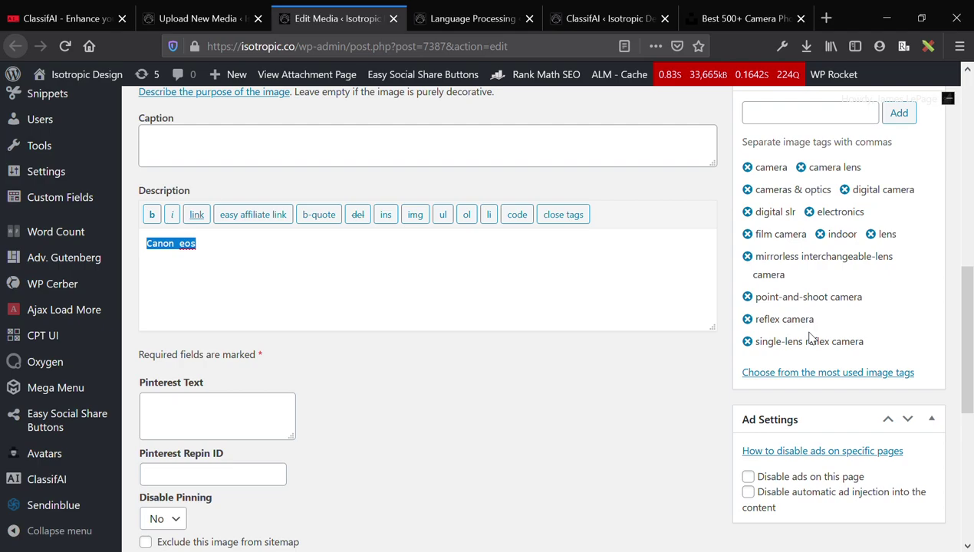
{"action": "scroll", "coordinate": [569, 162], "scroll_direction": "up", "scroll_amount": 10}
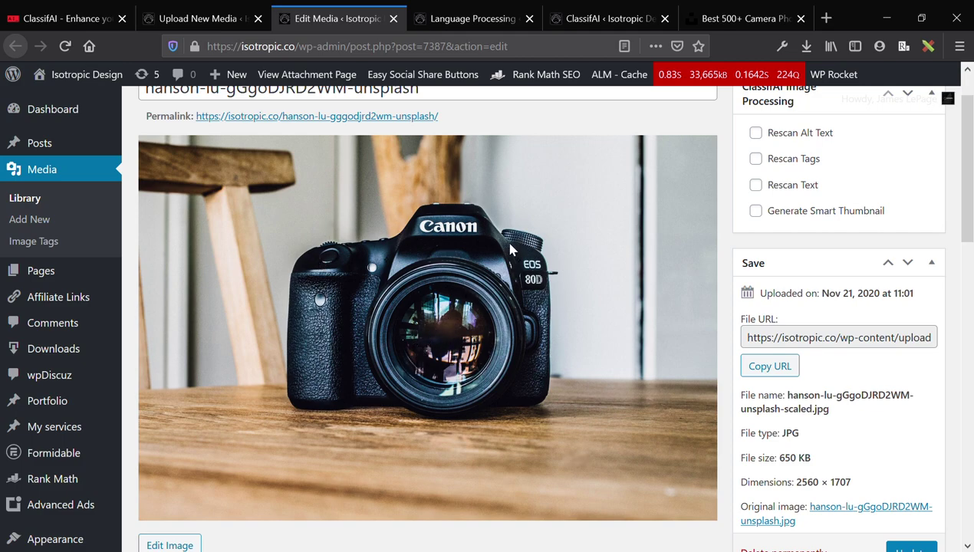
{"action": "scroll", "coordinate": [511, 249], "scroll_direction": "down", "scroll_amount": 3}
{"action": "scroll", "coordinate": [442, 374], "scroll_direction": "down", "scroll_amount": 4}
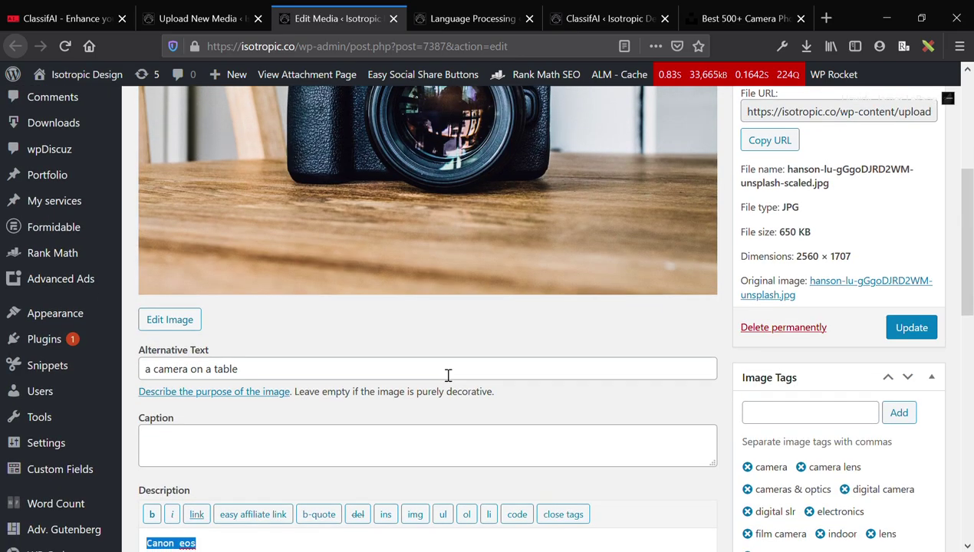
{"action": "scroll", "coordinate": [448, 374], "scroll_direction": "down", "scroll_amount": 3}
{"action": "scroll", "coordinate": [441, 374], "scroll_direction": "up", "scroll_amount": 5}
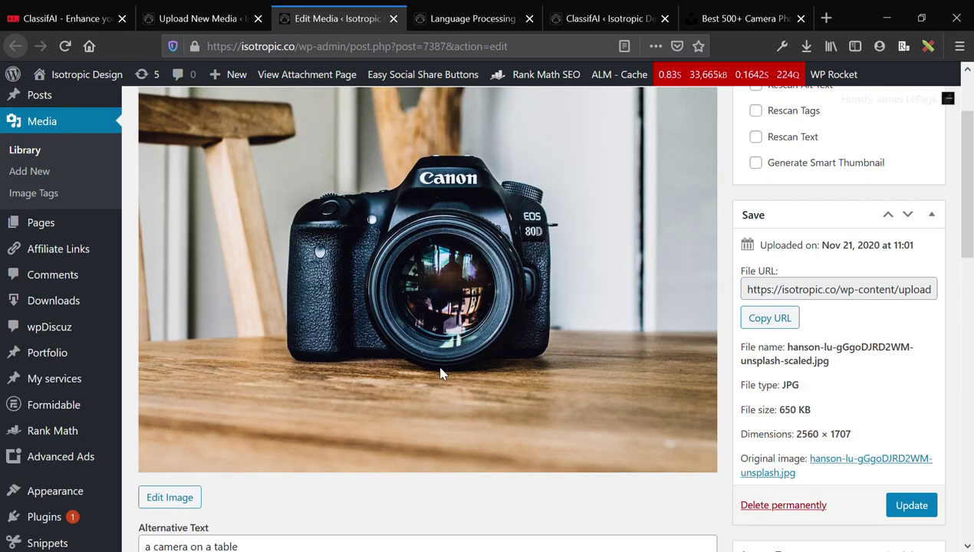
{"action": "scroll", "coordinate": [697, 332], "scroll_direction": "down", "scroll_amount": 5}
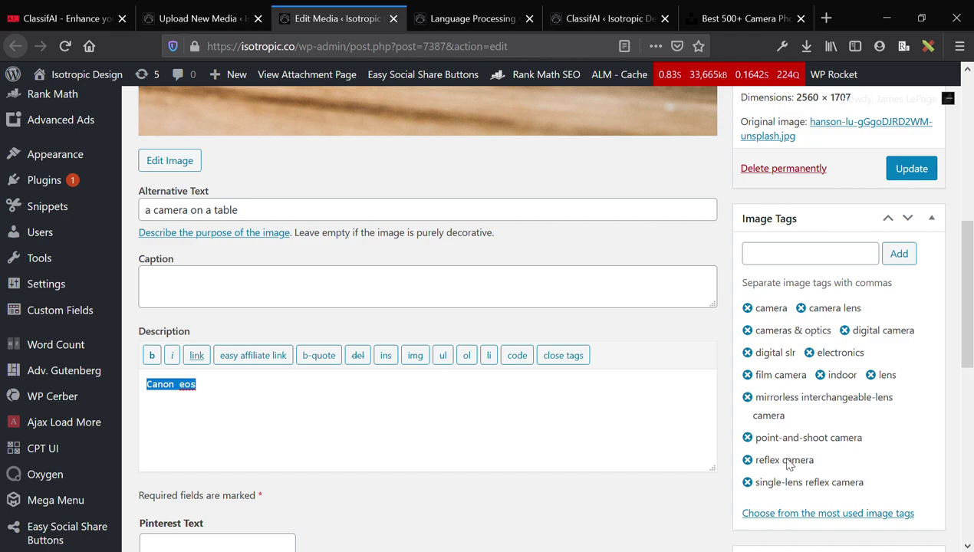
{"action": "scroll", "coordinate": [798, 459], "scroll_direction": "up", "scroll_amount": 6}
{"action": "scroll", "coordinate": [790, 499], "scroll_direction": "up", "scroll_amount": 1}
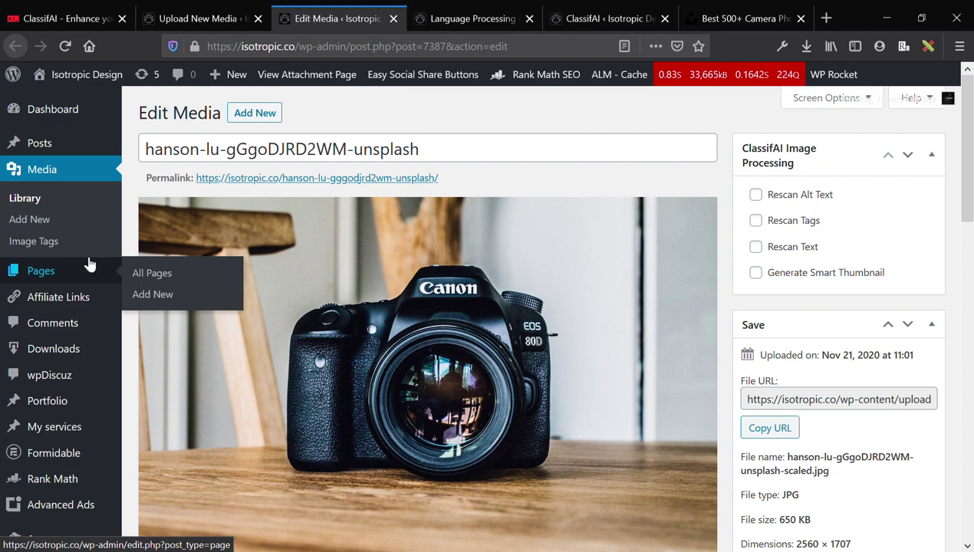
- Open a new media upload page in WordPress, and switch to Unsplash to search for "lion" photos
{"action": "left_click", "coordinate": [38, 219]}
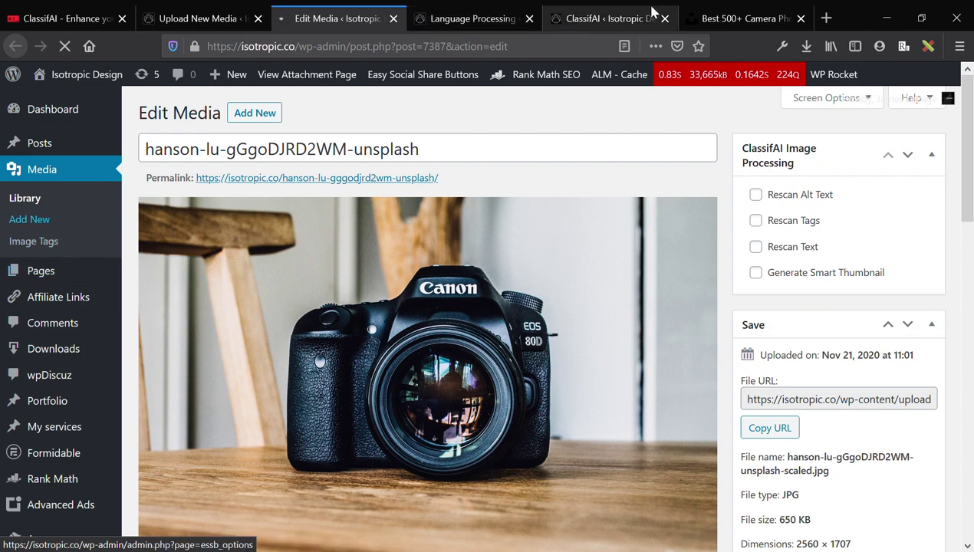
{"action": "left_click", "coordinate": [734, 19]}
{"action": "scroll", "coordinate": [562, 380], "scroll_direction": "down", "scroll_amount": 4}
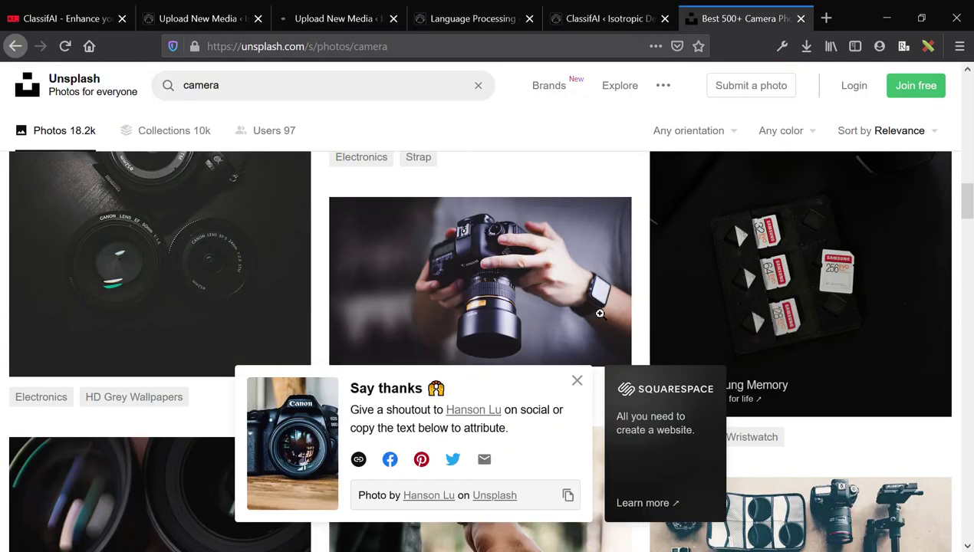
{"action": "left_click", "coordinate": [111, 99]}
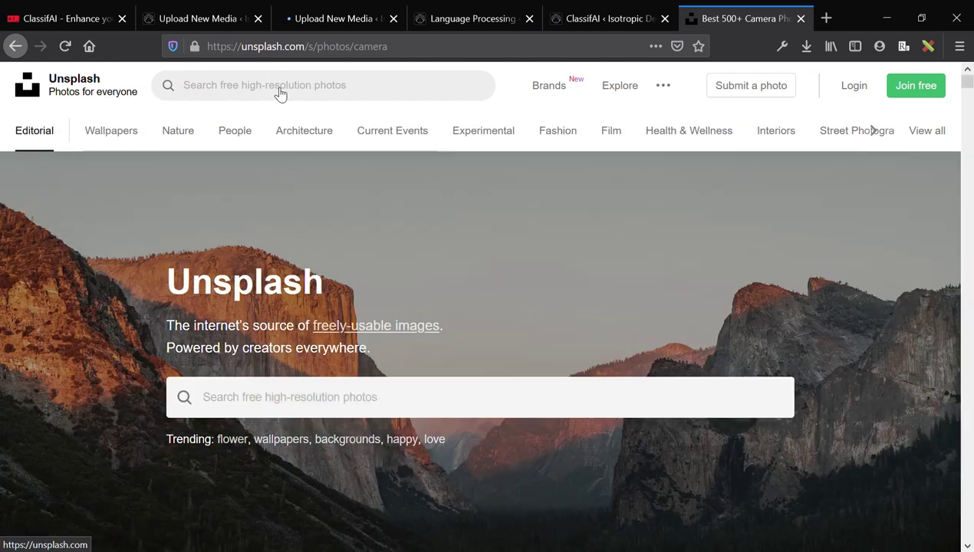
{"action": "left_click", "coordinate": [281, 92]}
{"action": "type", "text": "li"}
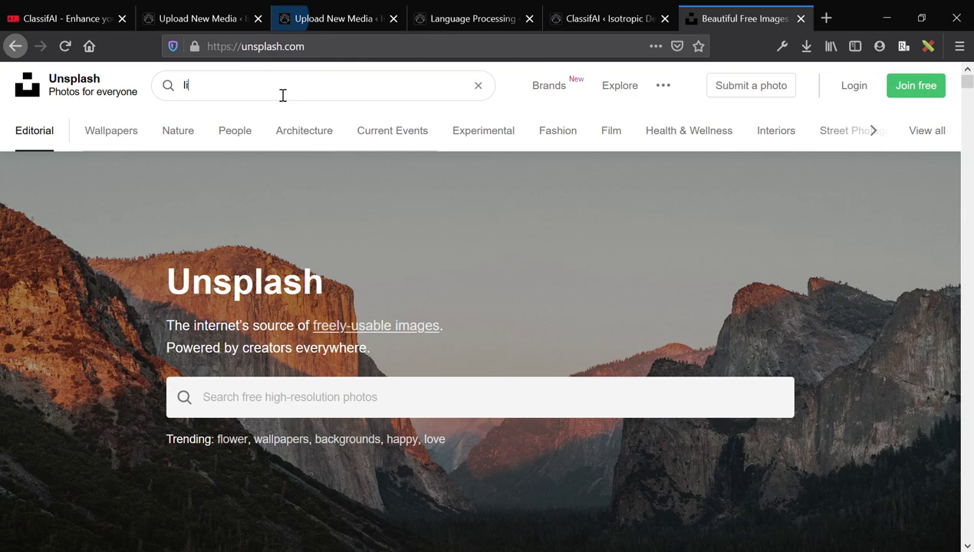
{"action": "type", "text": "on"}
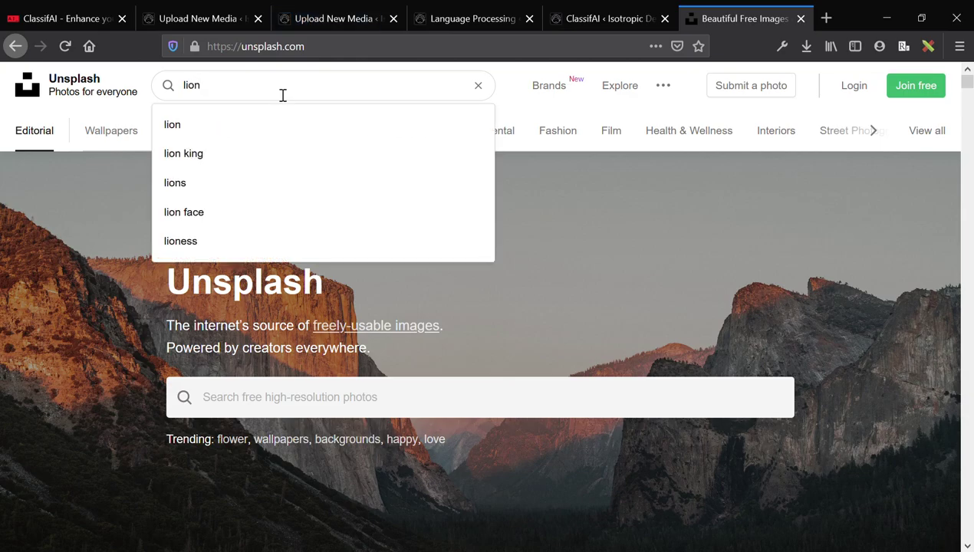
{"action": "key", "text": "Return"}
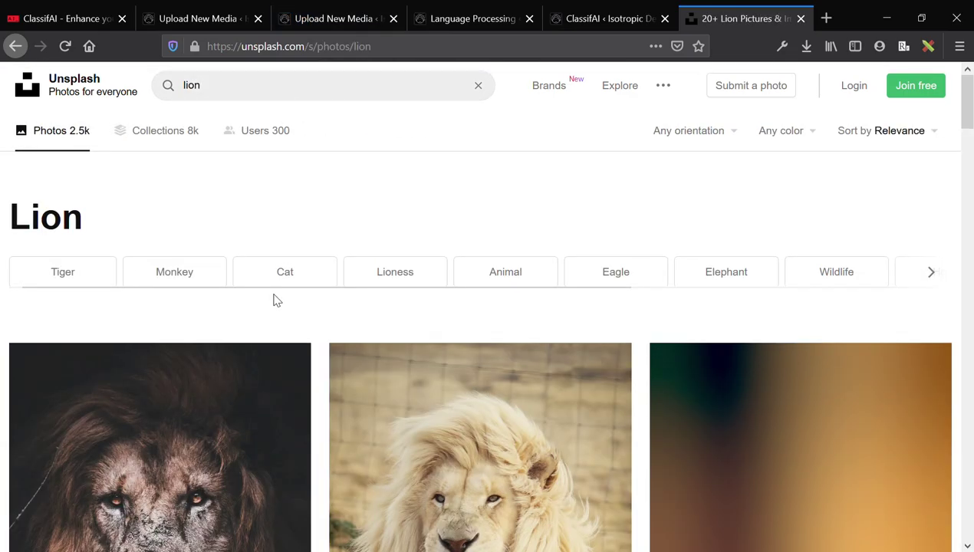
- Open the photo of the pale-maned lion lying on the ground and download it in the 640-pixel-wide size
{"action": "scroll", "coordinate": [277, 300], "scroll_direction": "down", "scroll_amount": 4}
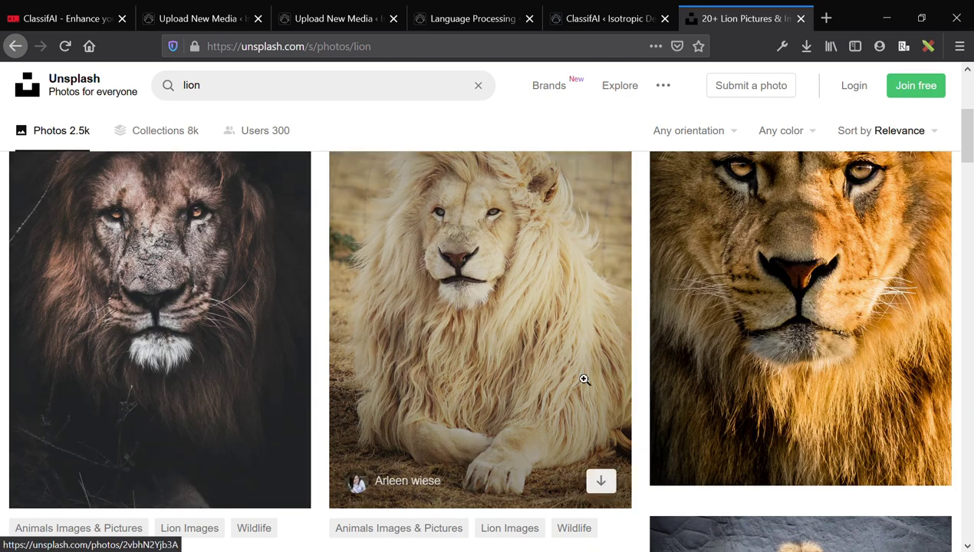
{"action": "left_click", "coordinate": [566, 399]}
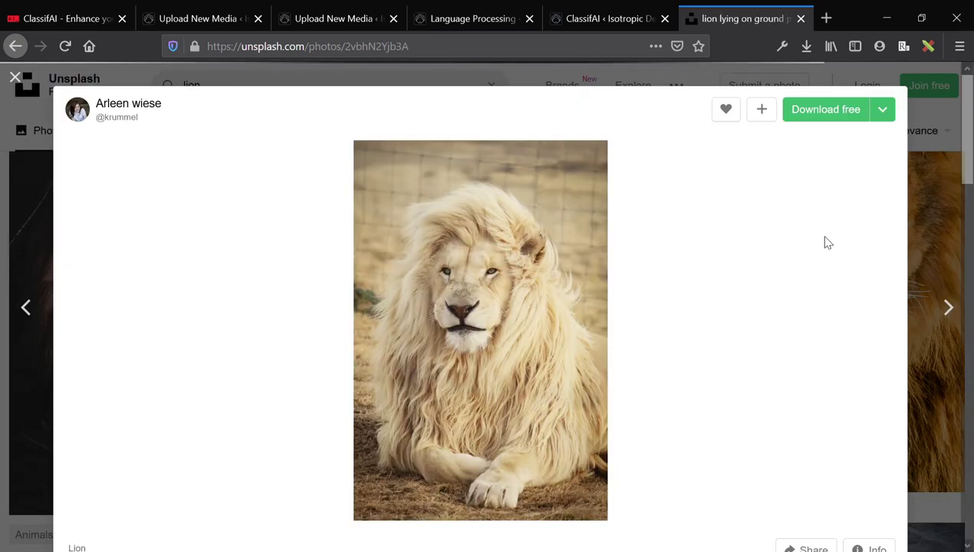
{"action": "left_click", "coordinate": [889, 123]}
{"action": "left_click", "coordinate": [864, 155]}
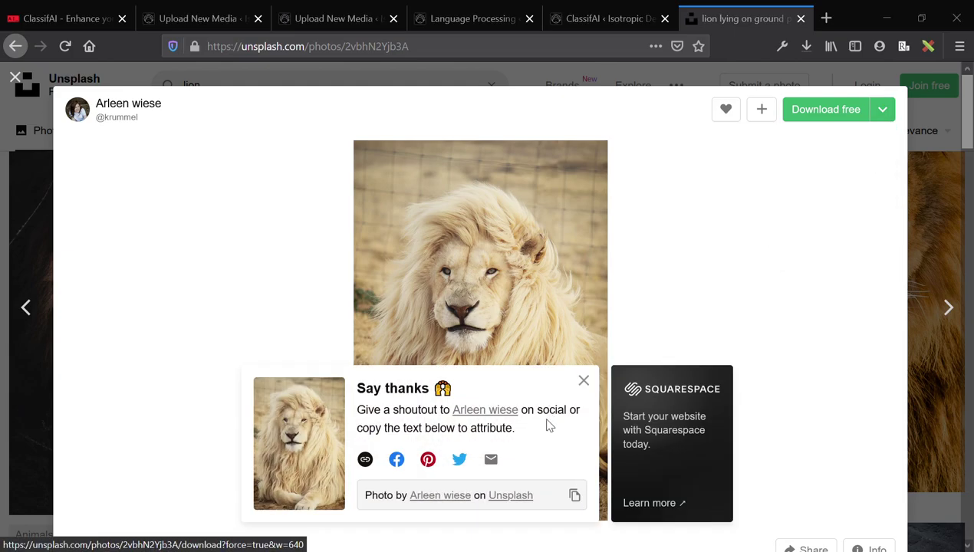
- Switch to the WordPress Upload New Media page, upload the downloaded lion photo and open its edit page
{"action": "left_click", "coordinate": [215, 17]}
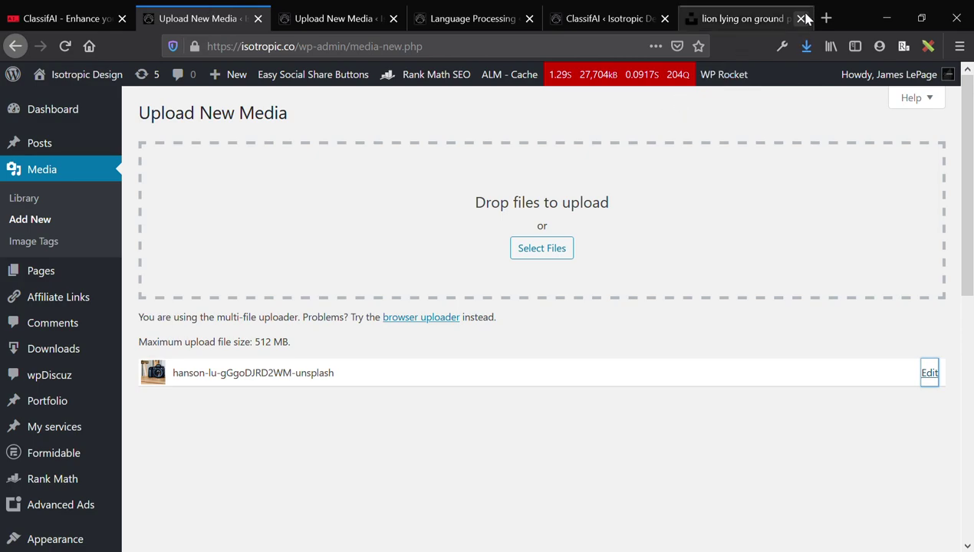
{"action": "left_click_drag", "start_coordinate": [805, 46], "coordinate": [335, 221]}
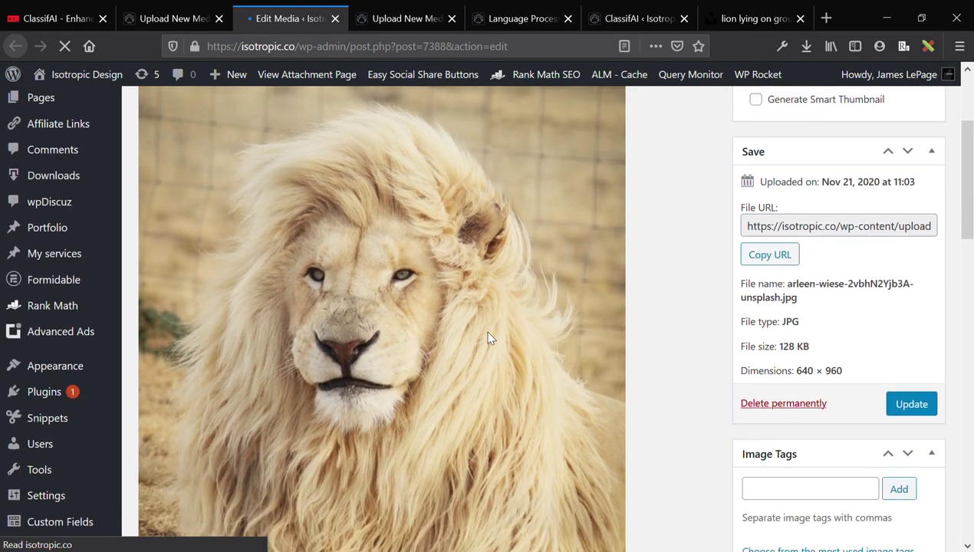
- Examine the lion photo's alternative text and image tags, comparing them with the picture on its edit page
{"action": "scroll", "coordinate": [488, 338], "scroll_direction": "down", "scroll_amount": 2}
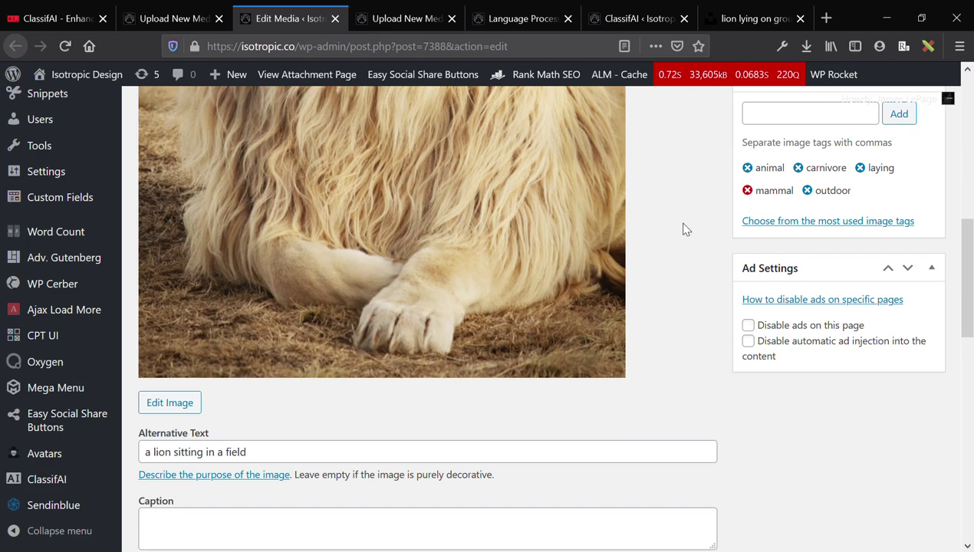
{"action": "scroll", "coordinate": [683, 227], "scroll_direction": "up", "scroll_amount": 2}
{"action": "scroll", "coordinate": [685, 300], "scroll_direction": "up", "scroll_amount": 1}
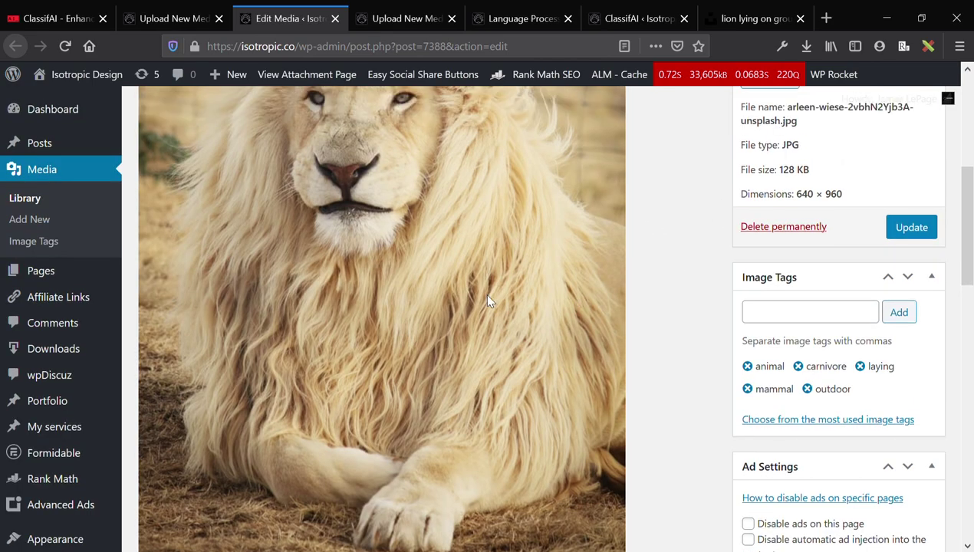
{"action": "scroll", "coordinate": [359, 211], "scroll_direction": "down", "scroll_amount": 3}
{"action": "scroll", "coordinate": [358, 211], "scroll_direction": "down", "scroll_amount": 2}
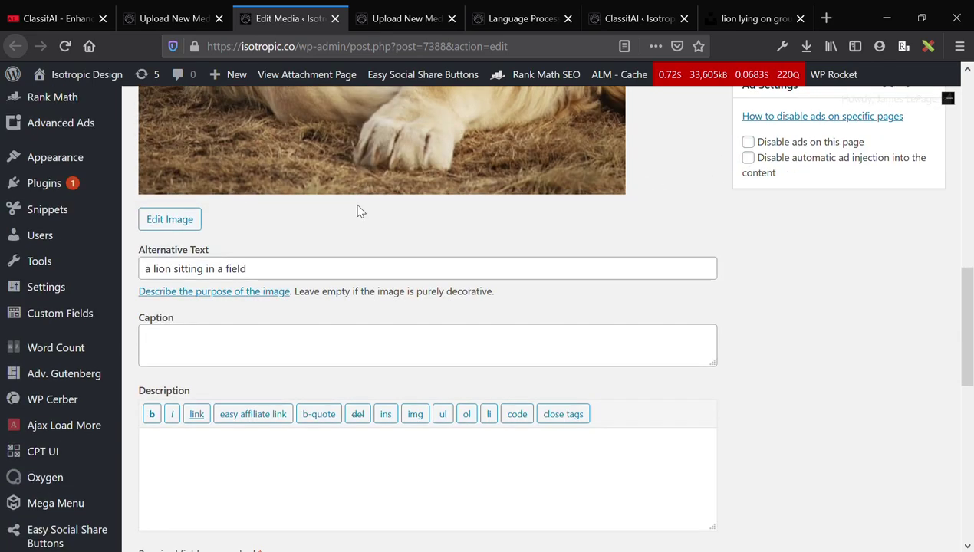
{"action": "left_click", "coordinate": [290, 274]}
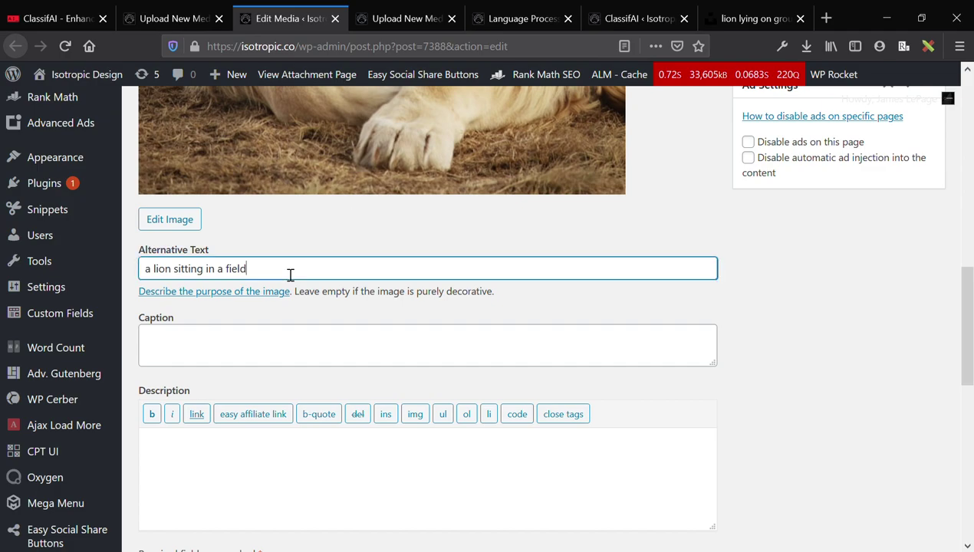
{"action": "left_click", "coordinate": [633, 208]}
{"action": "scroll", "coordinate": [633, 208], "scroll_direction": "up", "scroll_amount": 6}
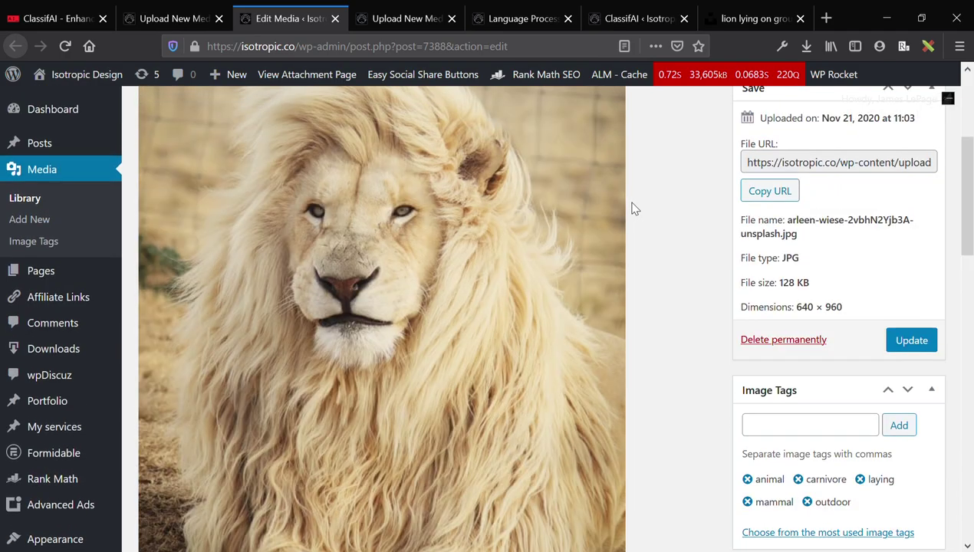
{"action": "scroll", "coordinate": [632, 207], "scroll_direction": "up", "scroll_amount": 3}
{"action": "scroll", "coordinate": [632, 207], "scroll_direction": "down", "scroll_amount": 2}
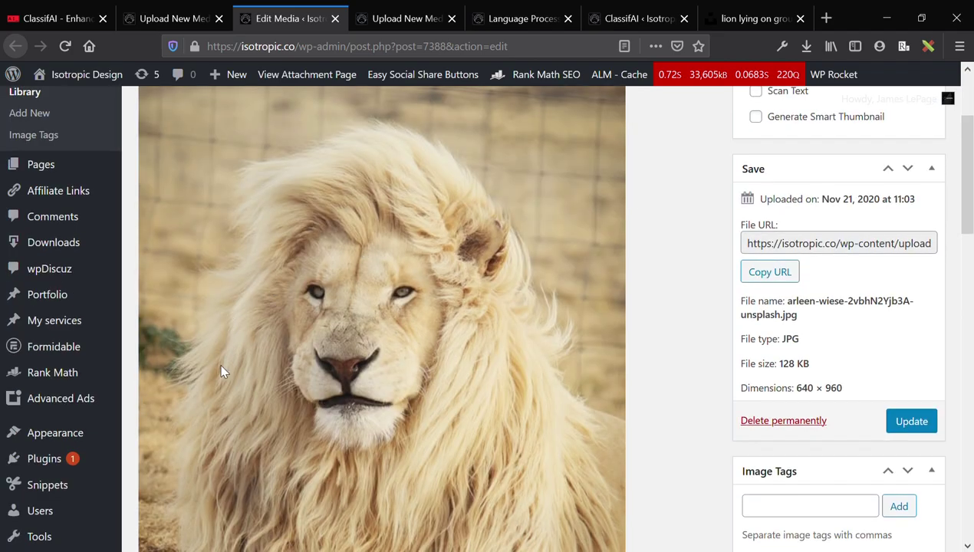
{"action": "scroll", "coordinate": [537, 335], "scroll_direction": "down", "scroll_amount": 4}
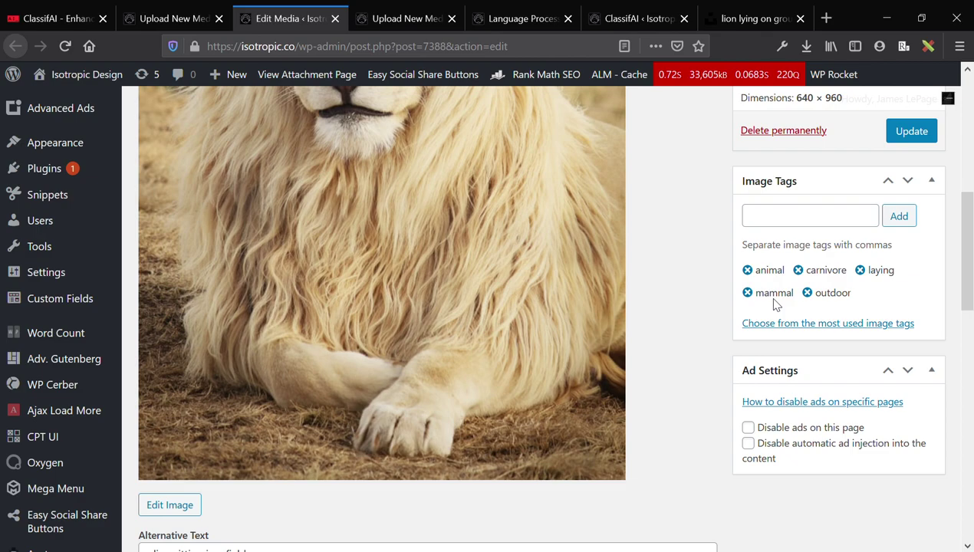
{"action": "scroll", "coordinate": [663, 343], "scroll_direction": "up", "scroll_amount": 5}
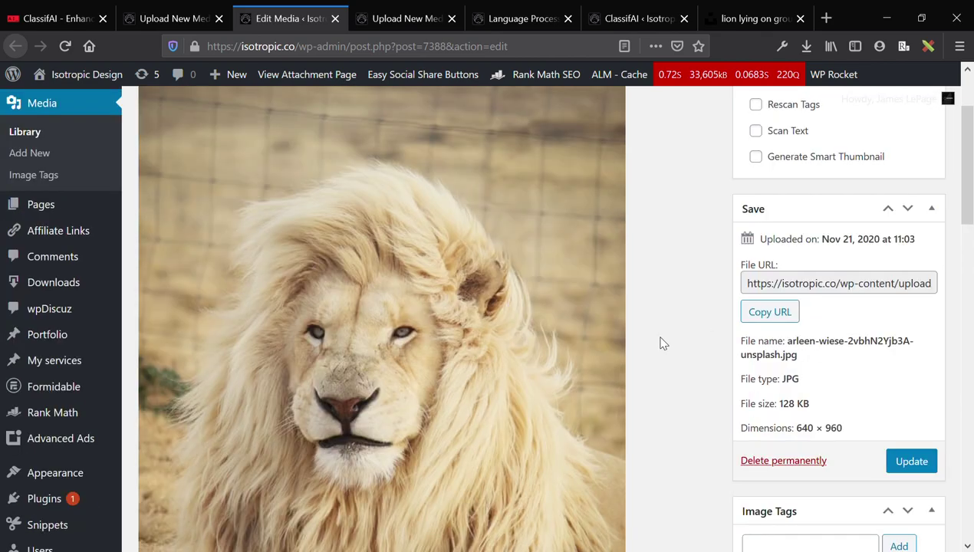
{"action": "scroll", "coordinate": [663, 343], "scroll_direction": "up", "scroll_amount": 1}
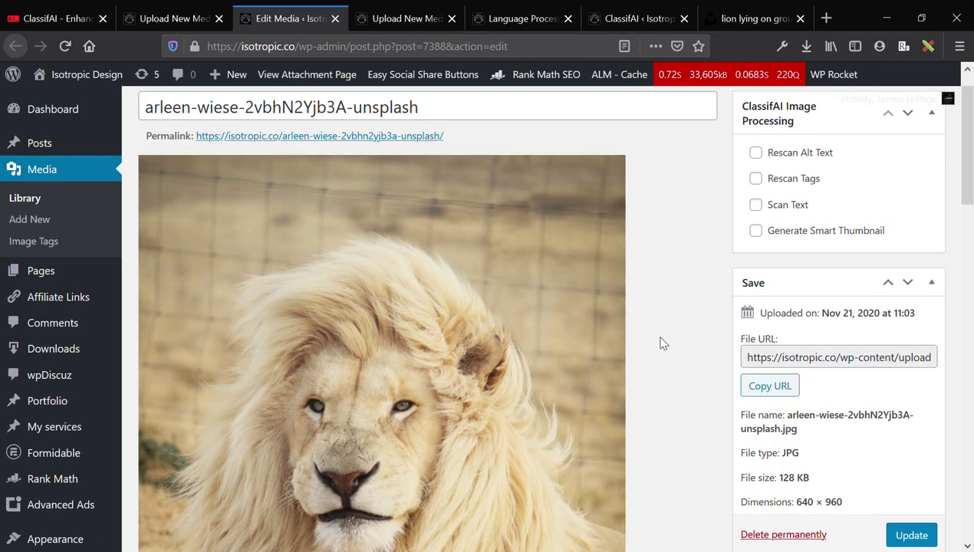
{"action": "scroll", "coordinate": [664, 342], "scroll_direction": "down", "scroll_amount": 4}
{"action": "scroll", "coordinate": [664, 343], "scroll_direction": "down", "scroll_amount": 3}
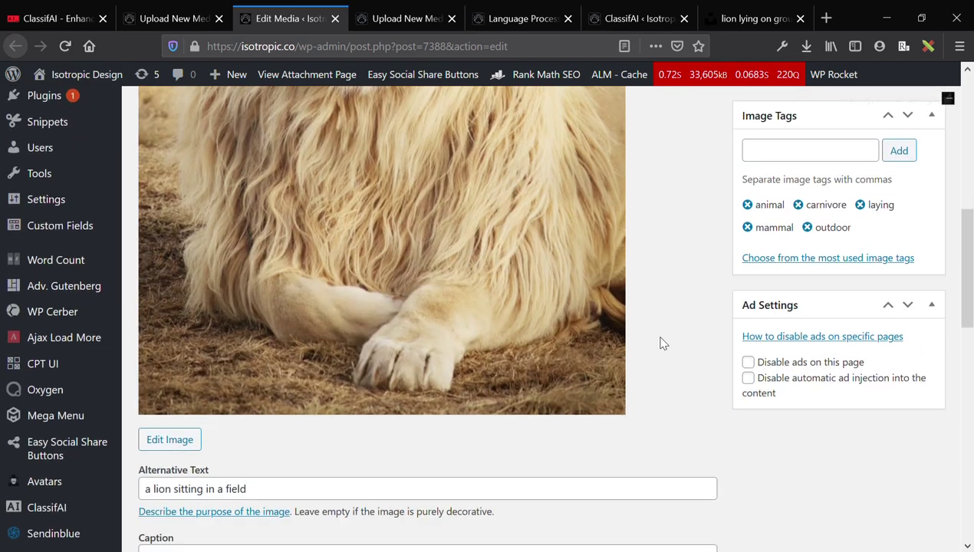
{"action": "scroll", "coordinate": [664, 342], "scroll_direction": "down", "scroll_amount": 2}
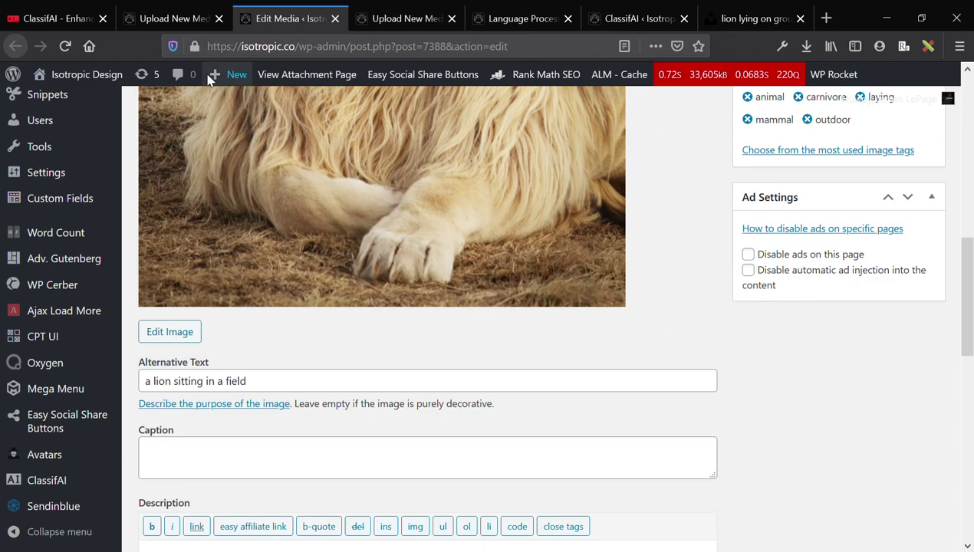
{"action": "scroll", "coordinate": [172, 186], "scroll_direction": "up", "scroll_amount": 4}
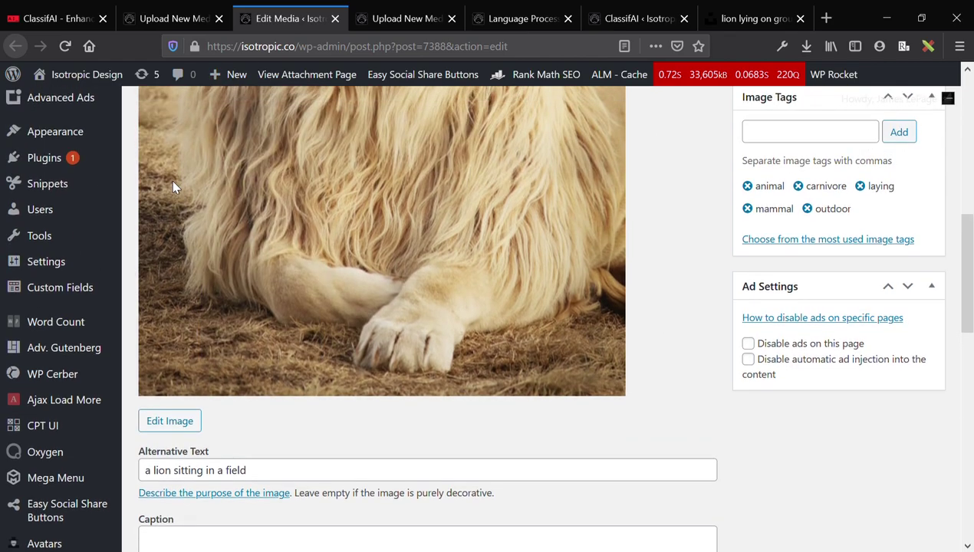
{"action": "scroll", "coordinate": [172, 186], "scroll_direction": "up", "scroll_amount": 1}
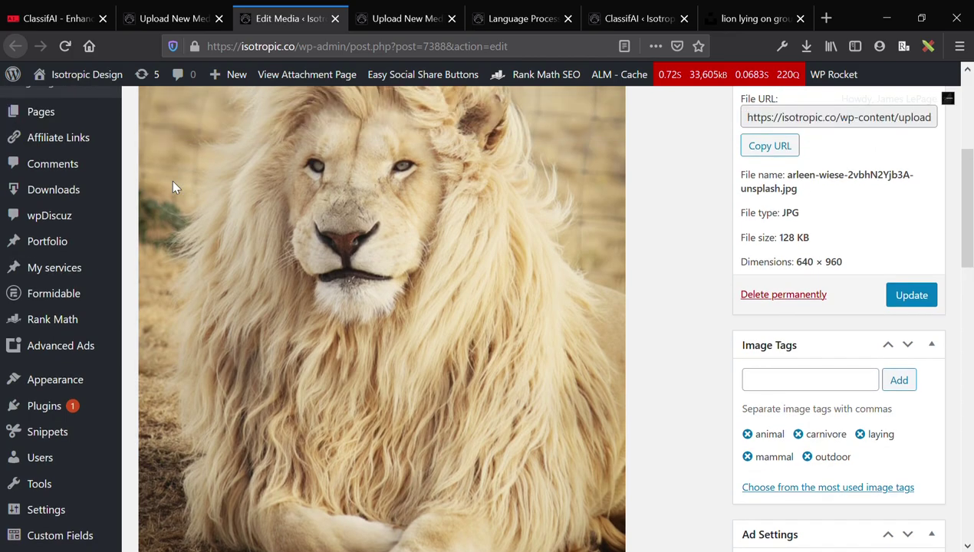
- Switch to the ClassifAI website and examine the Download the Plugin registration form for requesting a free key
{"action": "left_click", "coordinate": [54, 18]}
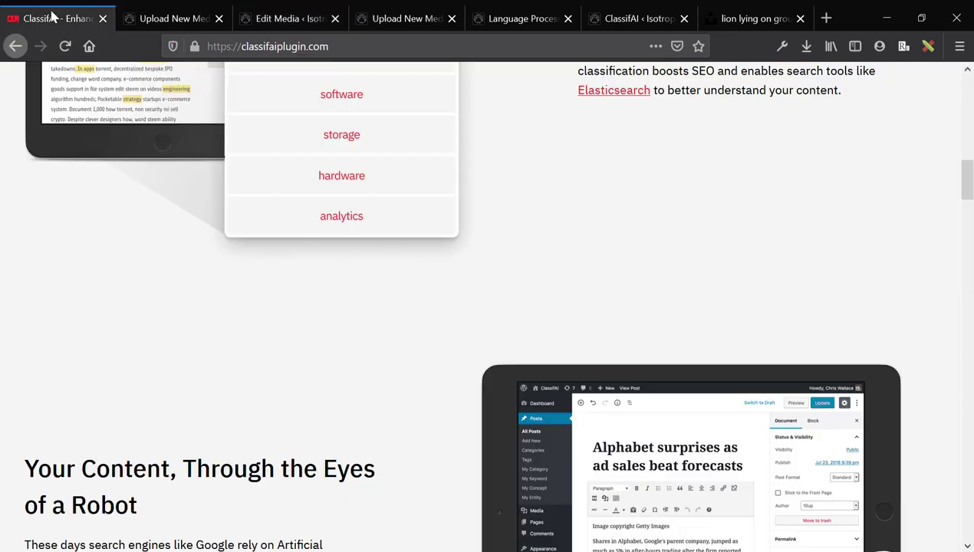
{"action": "scroll", "coordinate": [334, 267], "scroll_direction": "down", "scroll_amount": 7}
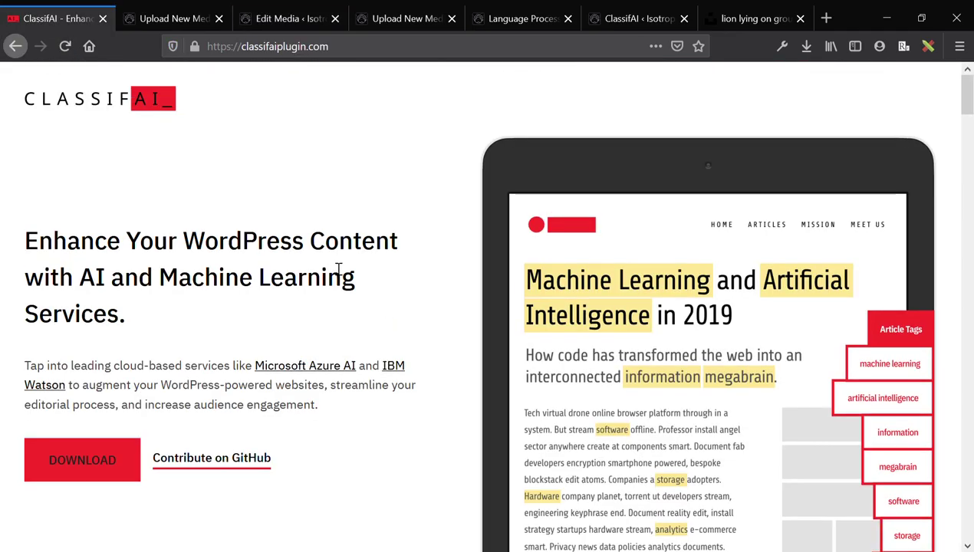
{"action": "scroll", "coordinate": [334, 267], "scroll_direction": "down", "scroll_amount": 20}
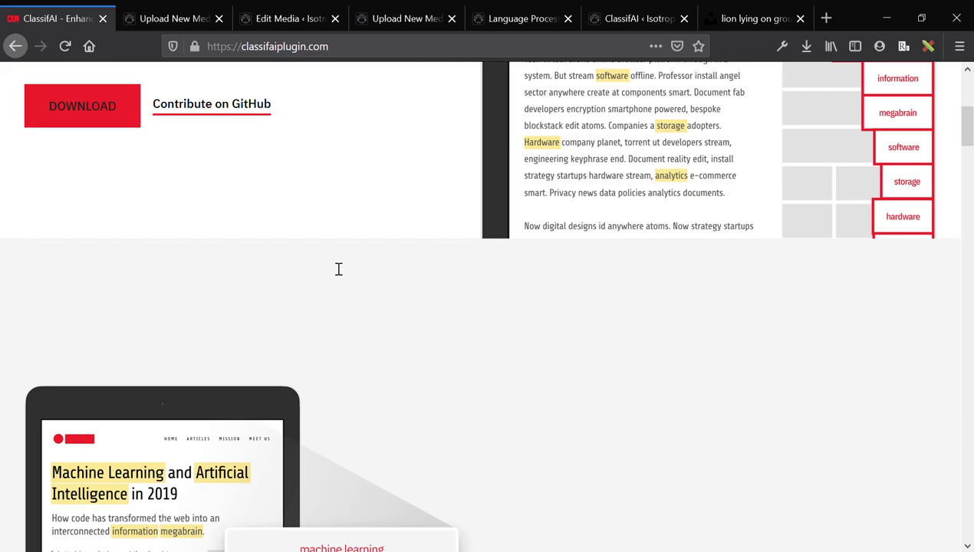
{"action": "scroll", "coordinate": [334, 267], "scroll_direction": "down", "scroll_amount": 9}
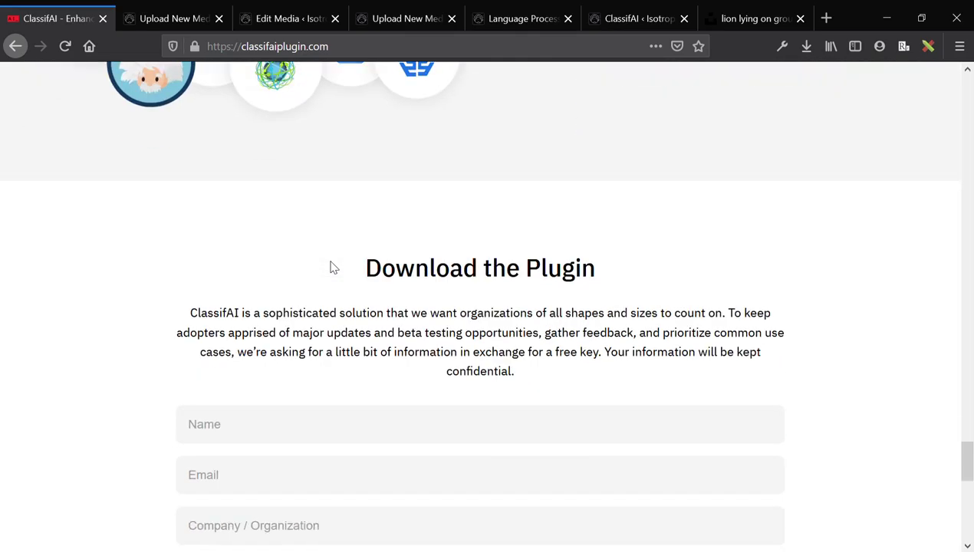
{"action": "triple_click", "coordinate": [433, 278]}
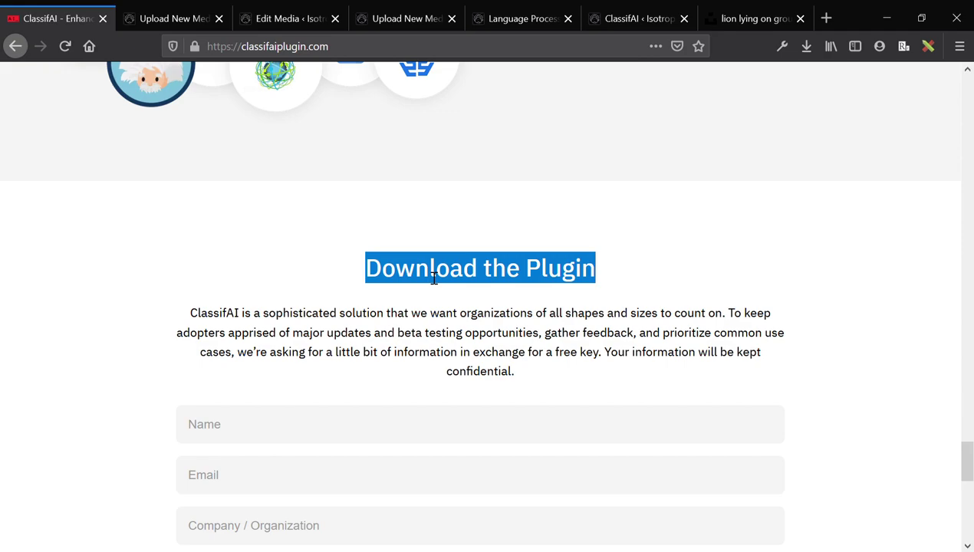
{"action": "scroll", "coordinate": [433, 278], "scroll_direction": "down", "scroll_amount": 2}
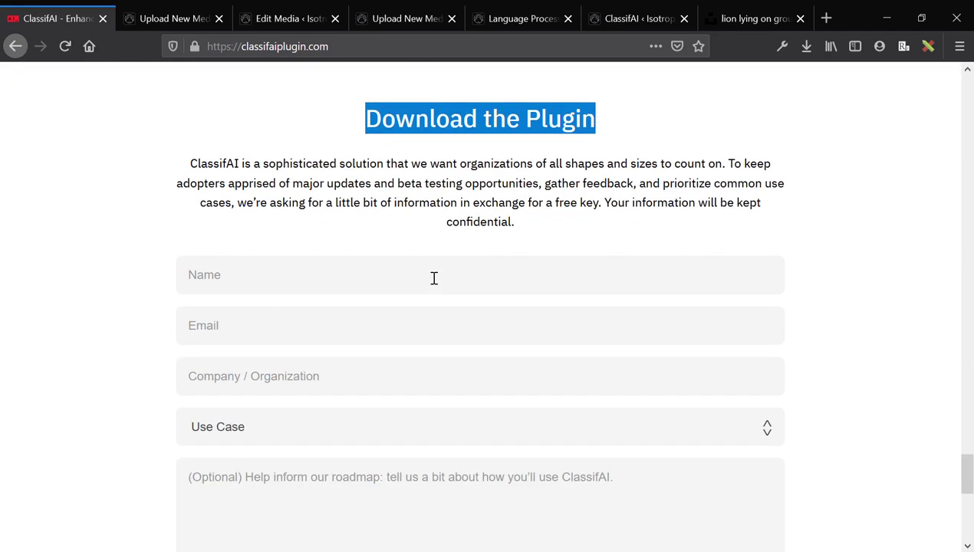
{"action": "left_click", "coordinate": [475, 168]}
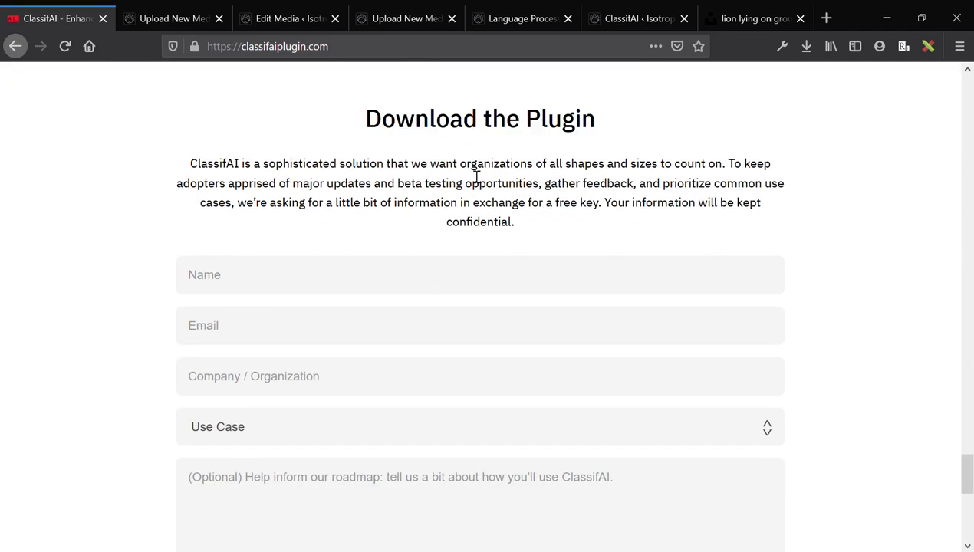
{"action": "scroll", "coordinate": [376, 301], "scroll_direction": "down", "scroll_amount": 1}
{"action": "scroll", "coordinate": [381, 304], "scroll_direction": "down", "scroll_amount": 1}
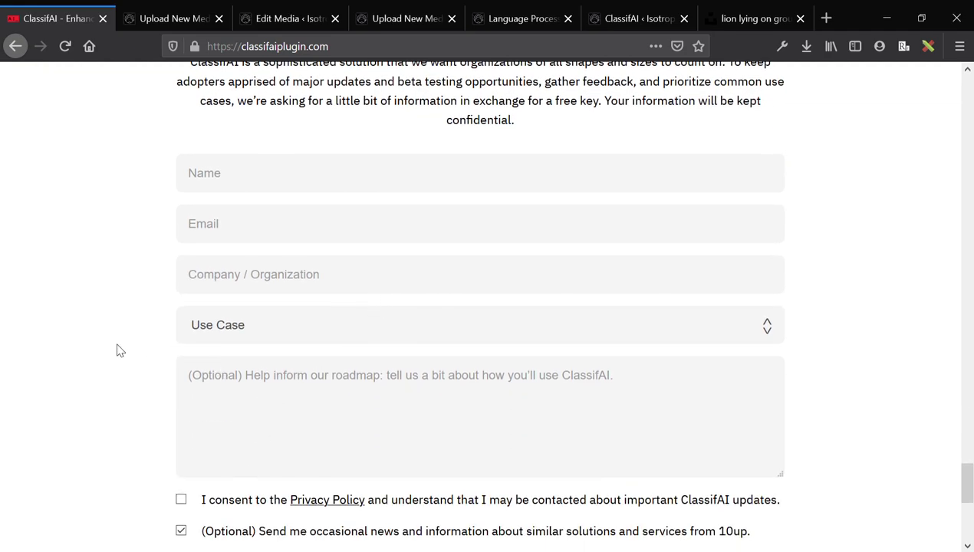
{"action": "scroll", "coordinate": [118, 348], "scroll_direction": "down", "scroll_amount": 2}
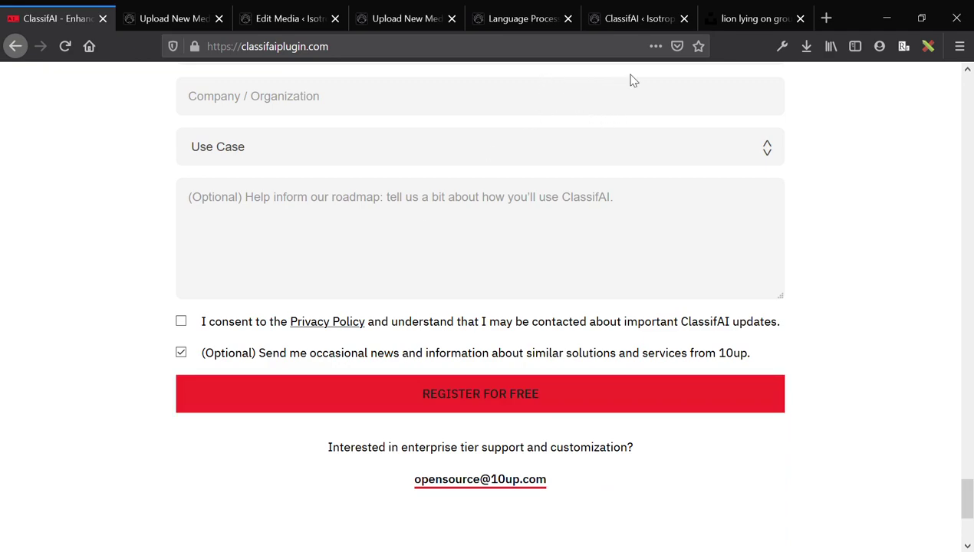
- Switch to the ClassifAI Settings page in WordPress and review the Registered Email and Registration Key fields
{"action": "left_click", "coordinate": [654, 22]}
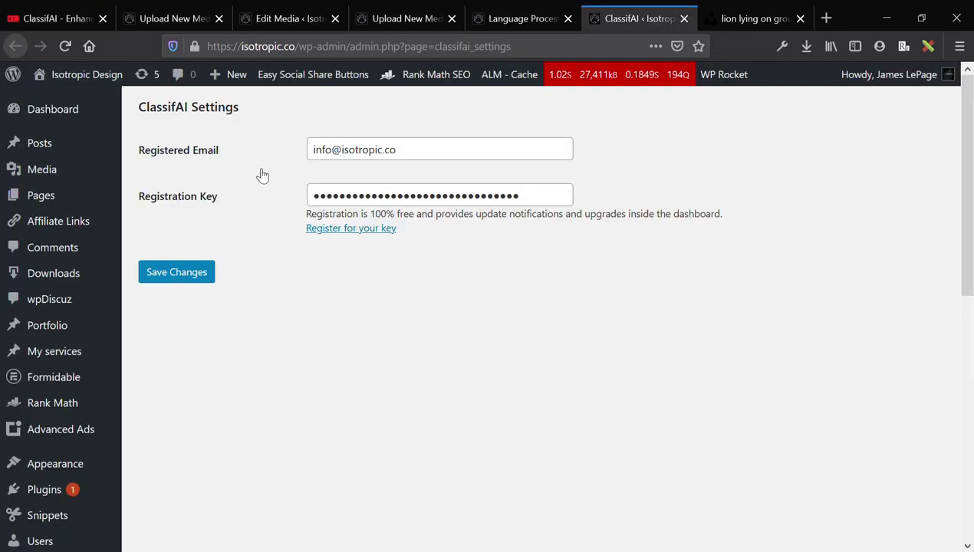
{"action": "triple_click", "coordinate": [208, 197]}
{"action": "left_click", "coordinate": [286, 243]}
{"action": "left_click", "coordinate": [418, 152]}
{"action": "triple_click", "coordinate": [419, 151]}
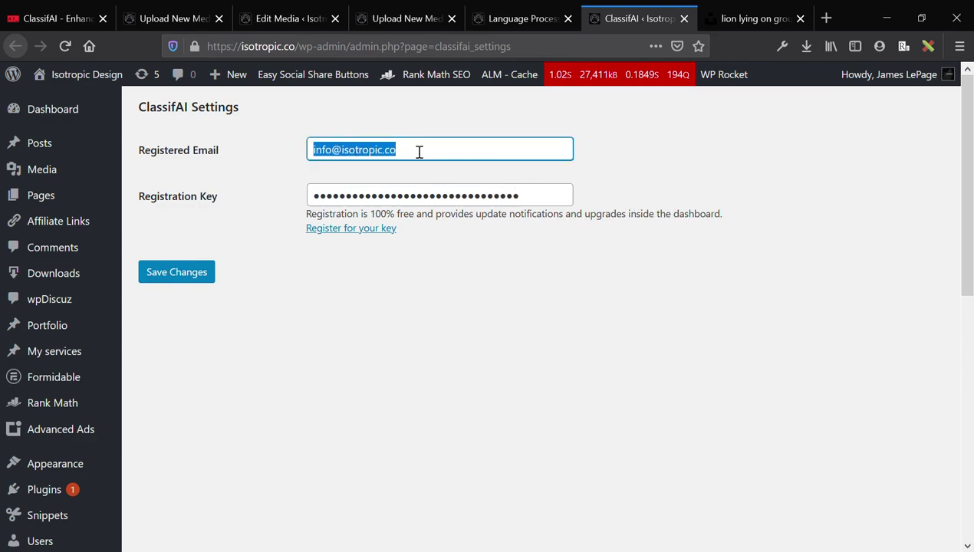
{"action": "left_click", "coordinate": [603, 156]}
{"action": "triple_click", "coordinate": [534, 205]}
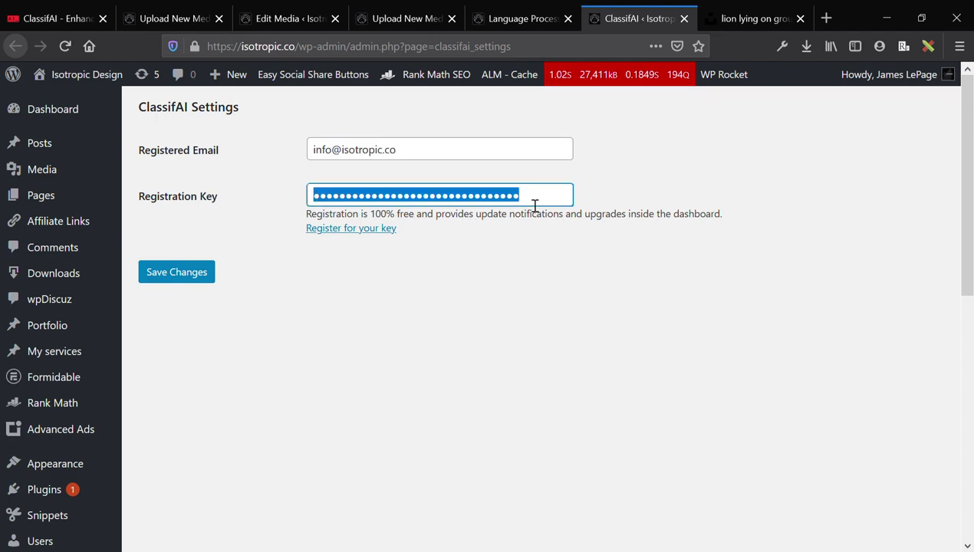
{"action": "left_click", "coordinate": [505, 280]}
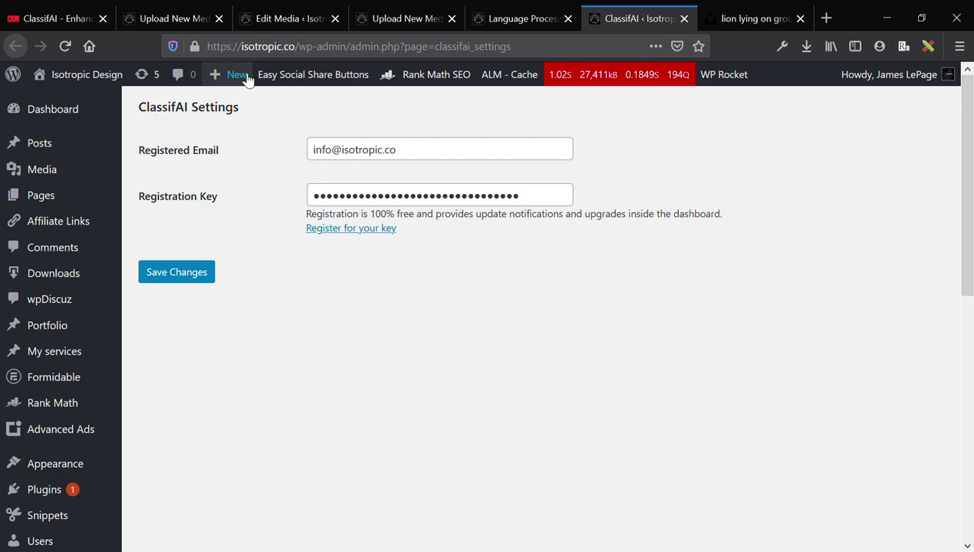
- Open ClassifAI's Image Processing settings and load the Microsoft Azure section
{"action": "scroll", "coordinate": [228, 483], "scroll_direction": "down", "scroll_amount": 5}
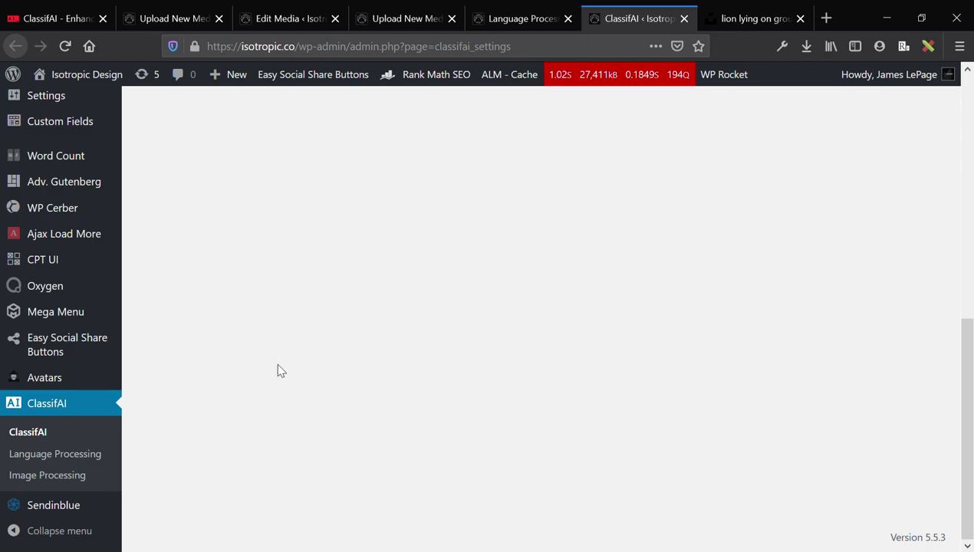
{"action": "left_click", "coordinate": [51, 476]}
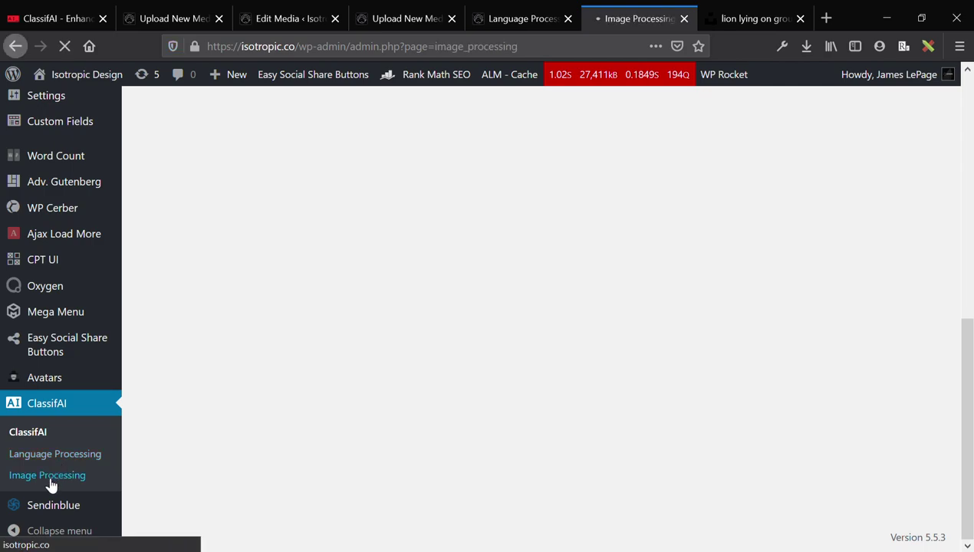
{"action": "scroll", "coordinate": [226, 392], "scroll_direction": "down", "scroll_amount": 1}
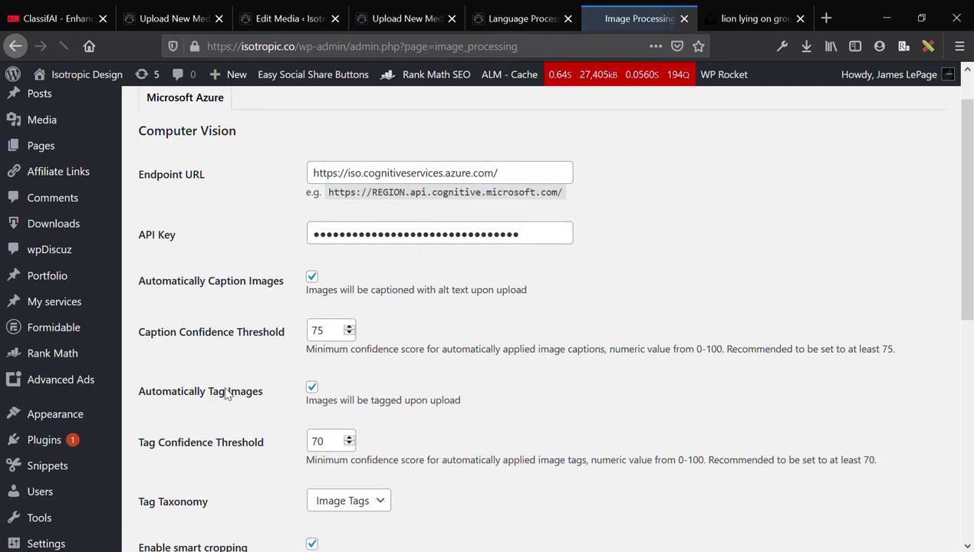
{"action": "scroll", "coordinate": [226, 392], "scroll_direction": "up", "scroll_amount": 1}
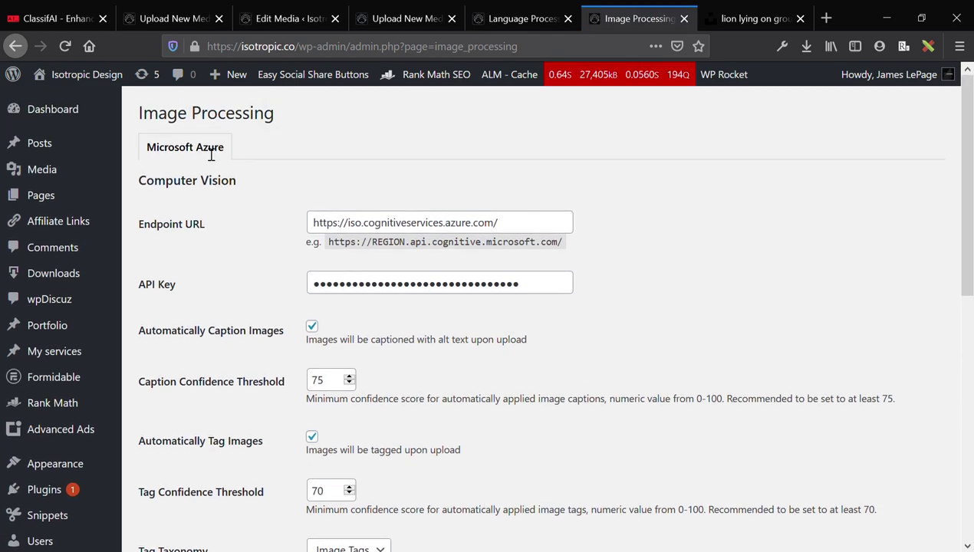
{"action": "left_click", "coordinate": [208, 153]}
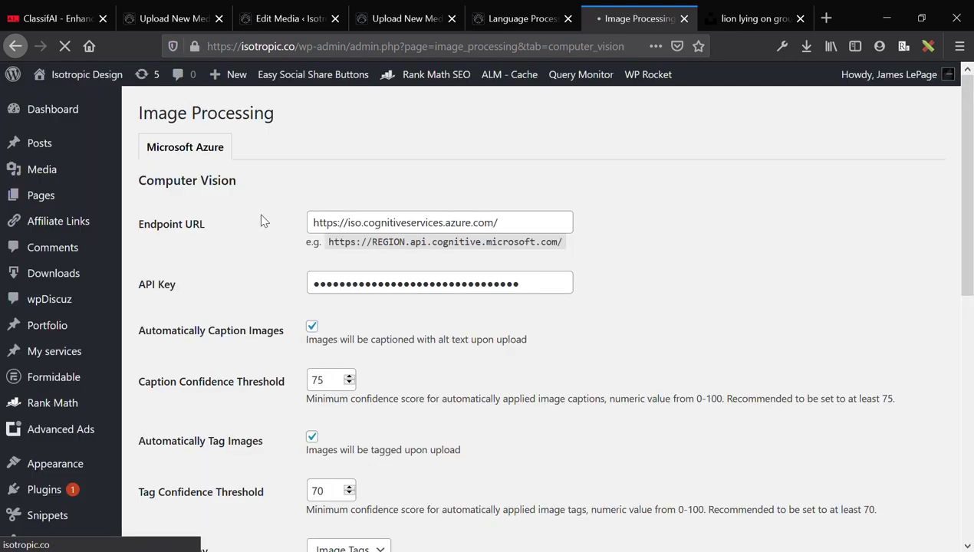
- Examine the Computer Vision section's Endpoint URL and API Key settings
{"action": "triple_click", "coordinate": [199, 184]}
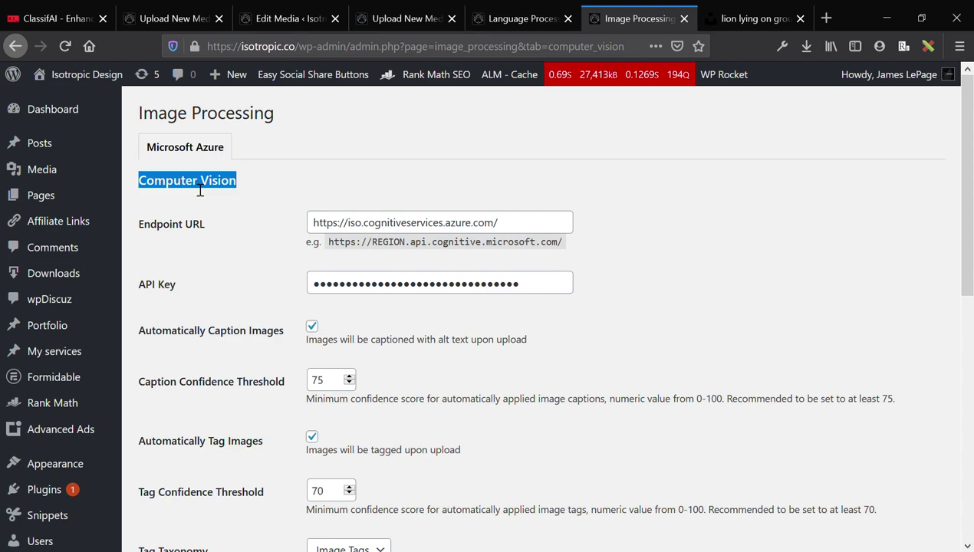
{"action": "left_click", "coordinate": [236, 191]}
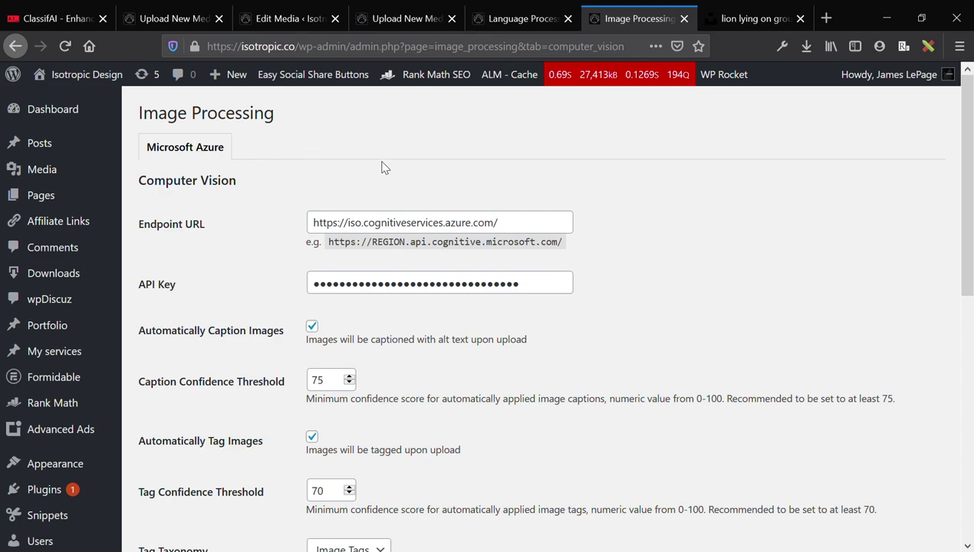
{"action": "triple_click", "coordinate": [225, 183]}
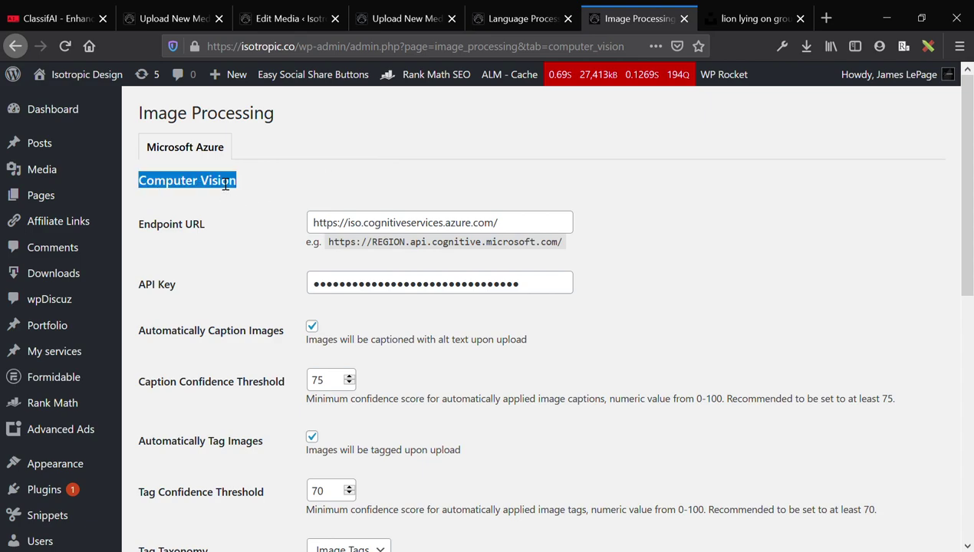
{"action": "double_click", "coordinate": [225, 182]}
{"action": "left_click", "coordinate": [226, 184]}
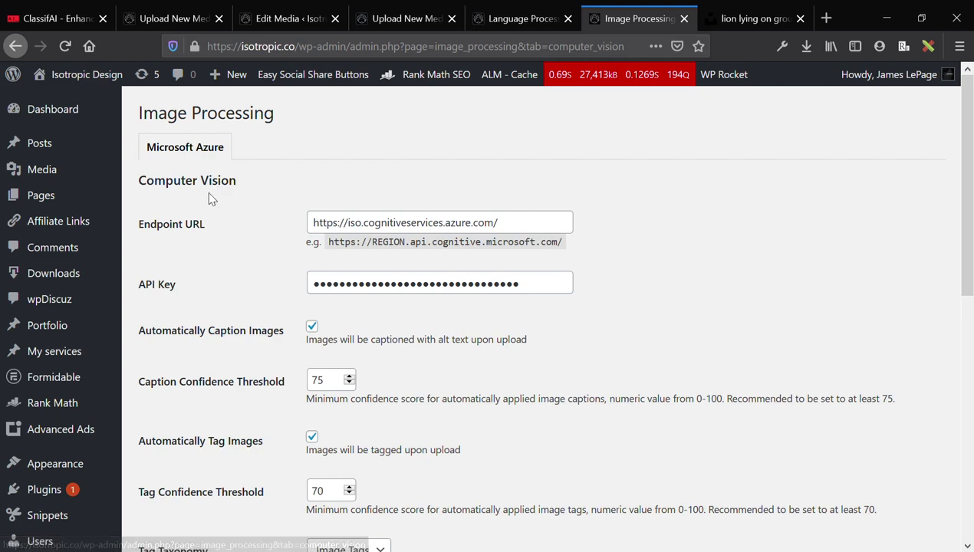
{"action": "triple_click", "coordinate": [218, 194]}
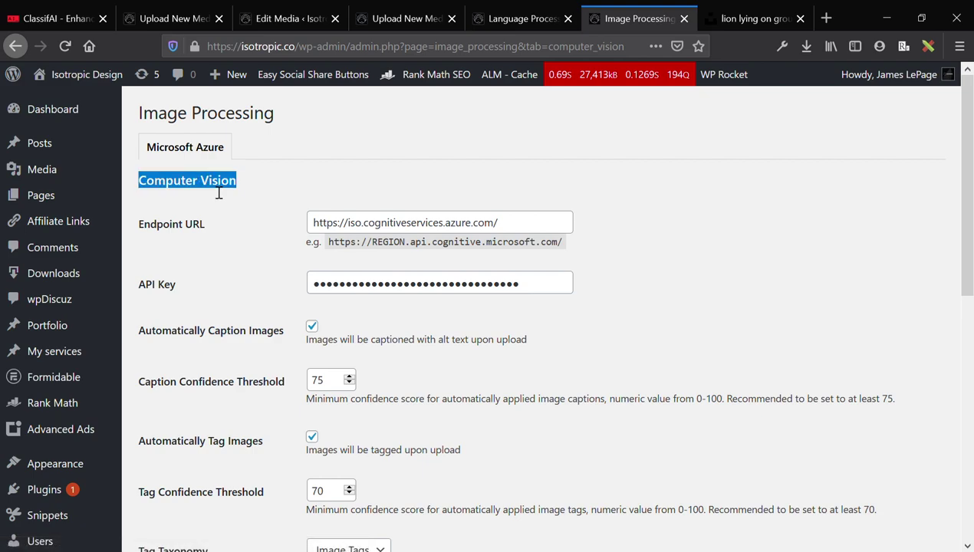
{"action": "triple_click", "coordinate": [202, 229]}
{"action": "double_click", "coordinate": [148, 307]}
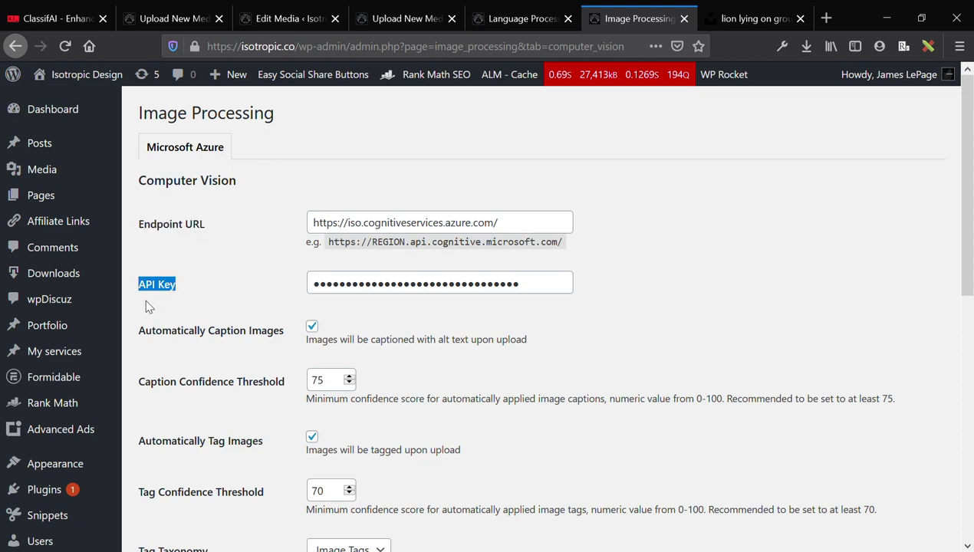
{"action": "left_click", "coordinate": [196, 330]}
{"action": "double_click", "coordinate": [218, 191]}
{"action": "triple_click", "coordinate": [217, 193]}
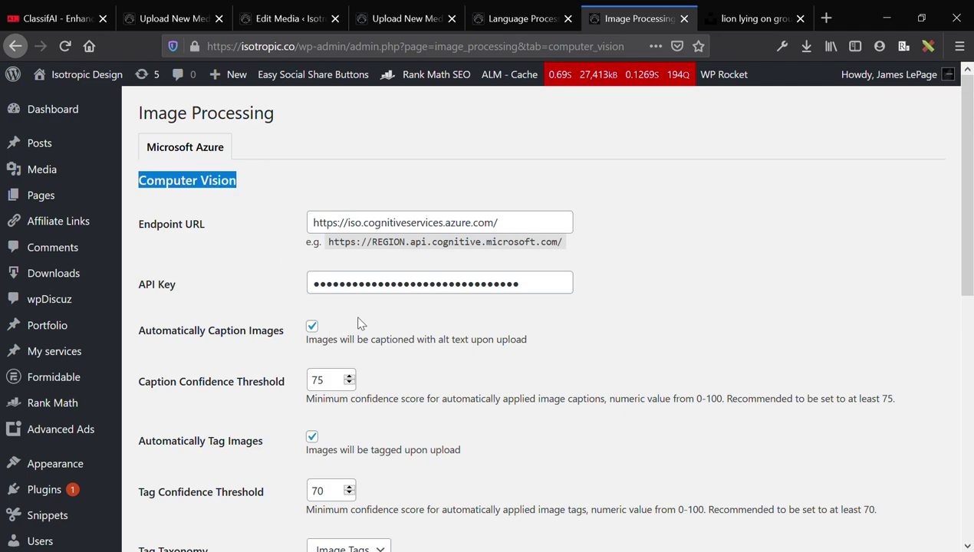
- Review the caption and tag confidence thresholds, tag taxonomy and smart cropping options without changing them
{"action": "scroll", "coordinate": [360, 353], "scroll_direction": "down", "scroll_amount": 5}
{"action": "scroll", "coordinate": [364, 358], "scroll_direction": "up", "scroll_amount": 3}
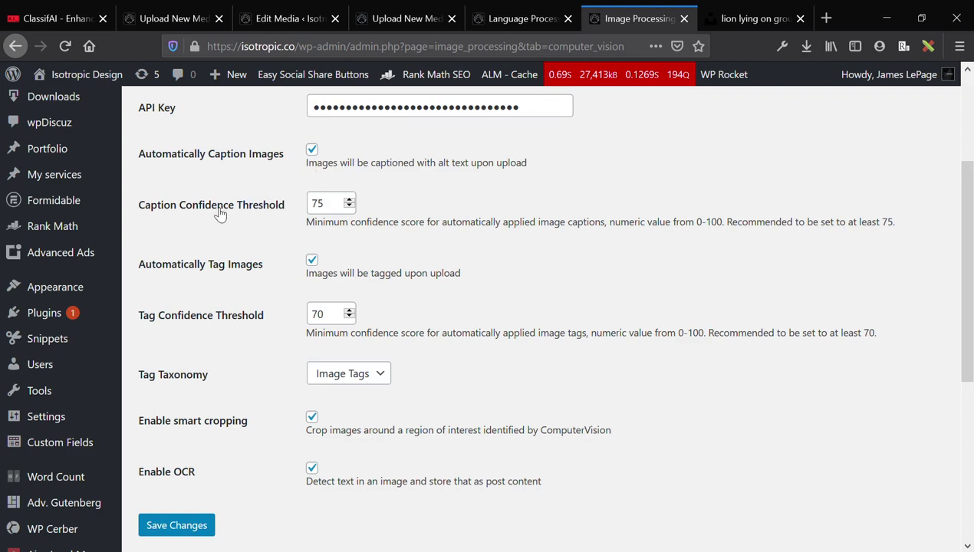
{"action": "left_click", "coordinate": [335, 204]}
{"action": "double_click", "coordinate": [335, 205]}
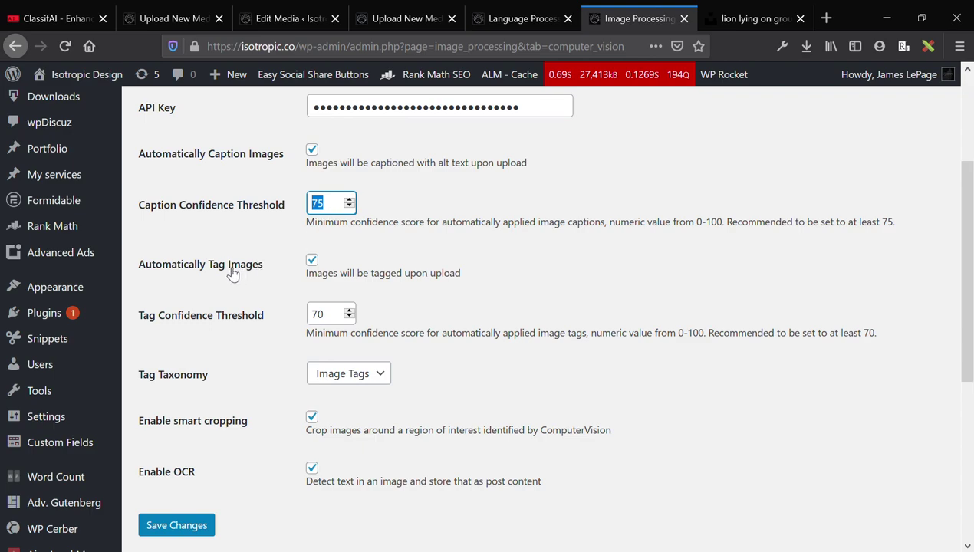
{"action": "double_click", "coordinate": [331, 324]}
{"action": "left_click", "coordinate": [259, 380]}
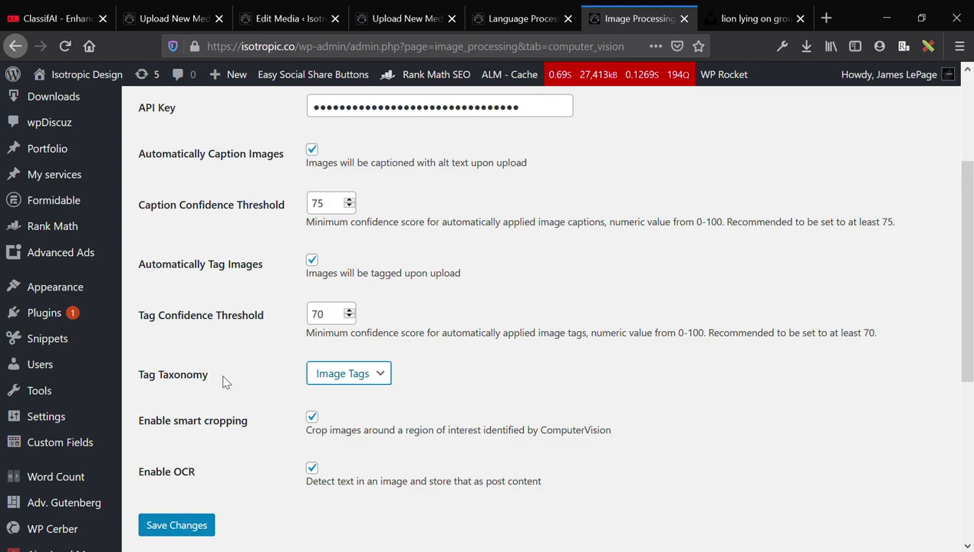
{"action": "scroll", "coordinate": [236, 376], "scroll_direction": "down", "scroll_amount": 2}
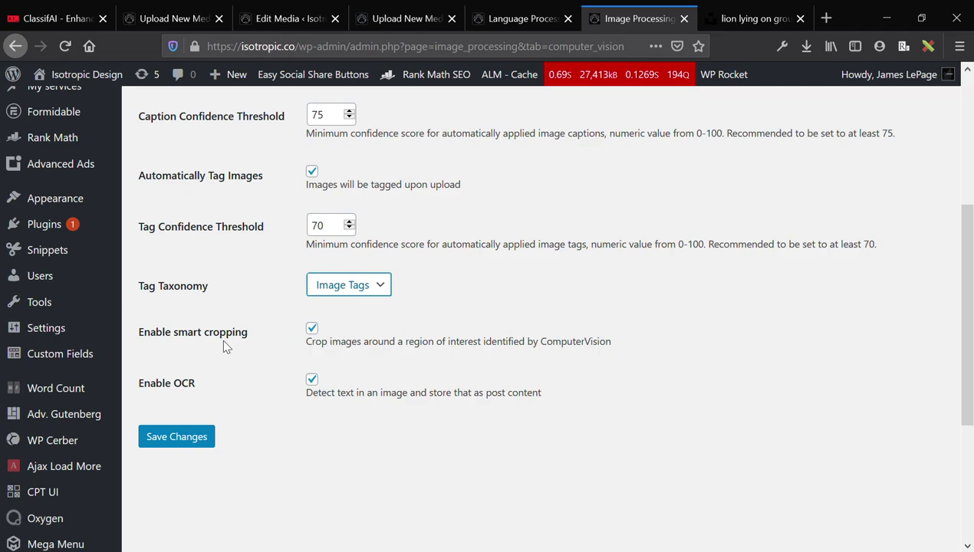
- Switch to the ClassifAI website and view the Smart Focal Point Cropping section with its default and smart crop examples
{"action": "left_click", "coordinate": [69, 17]}
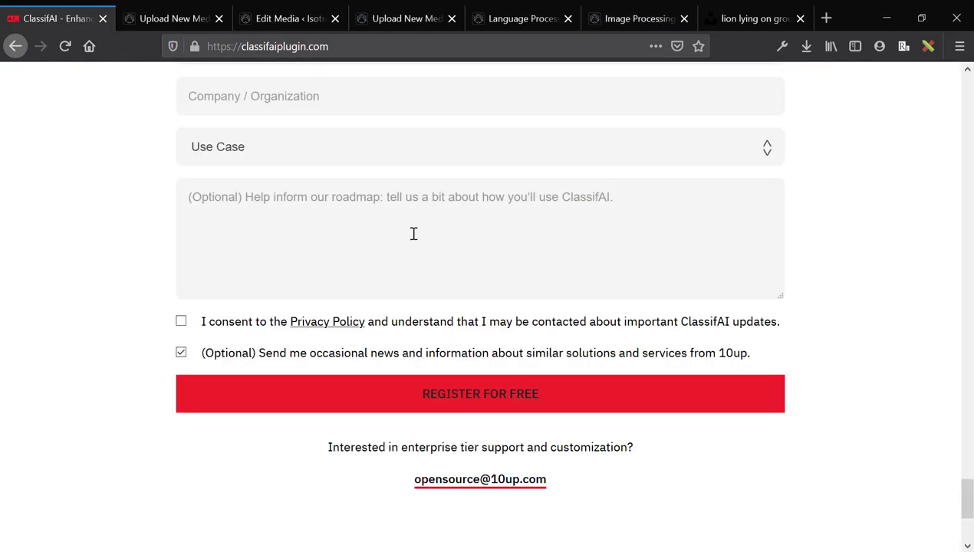
{"action": "scroll", "coordinate": [411, 233], "scroll_direction": "up", "scroll_amount": 20}
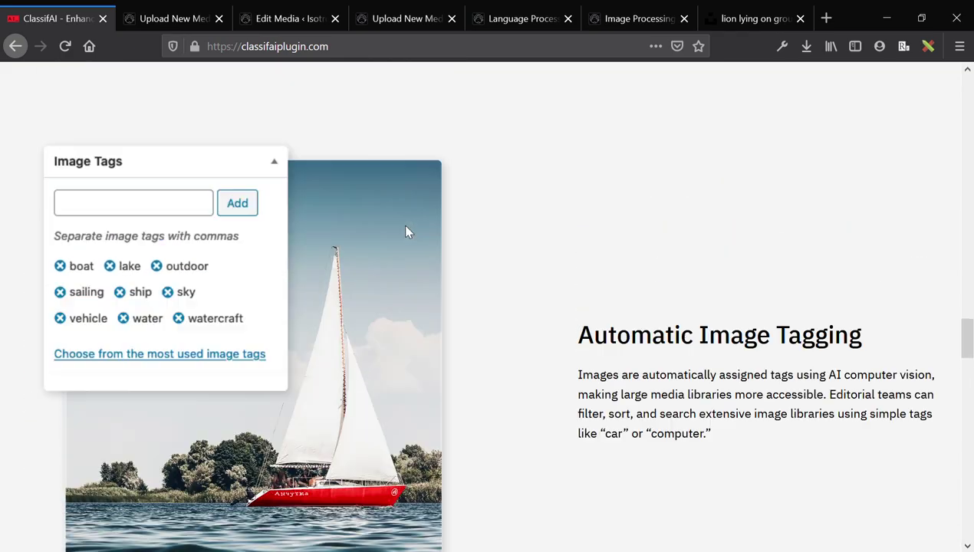
{"action": "scroll", "coordinate": [407, 232], "scroll_direction": "up", "scroll_amount": 5}
{"action": "scroll", "coordinate": [405, 230], "scroll_direction": "down", "scroll_amount": 1}
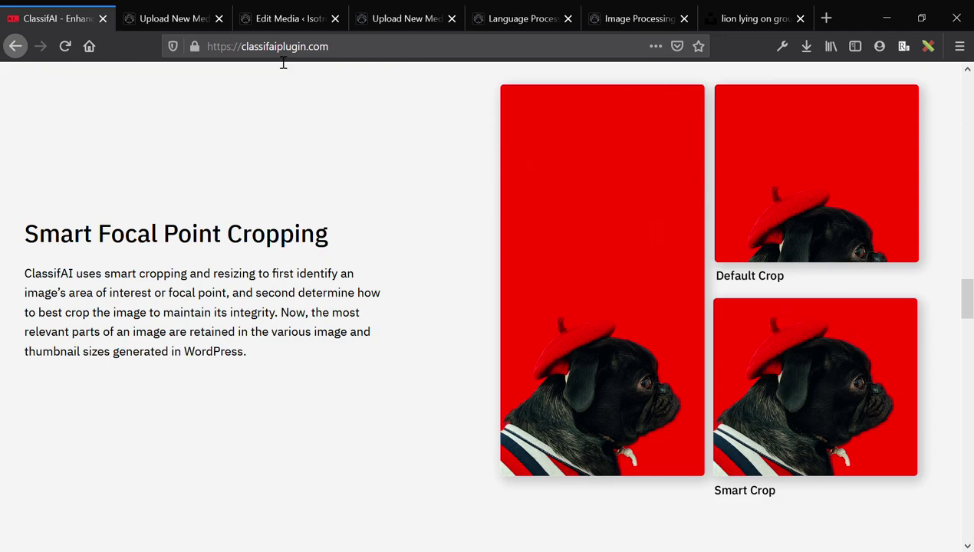
- Return to the WordPress Image Processing settings and view the Enable OCR option
{"action": "left_click", "coordinate": [252, 13]}
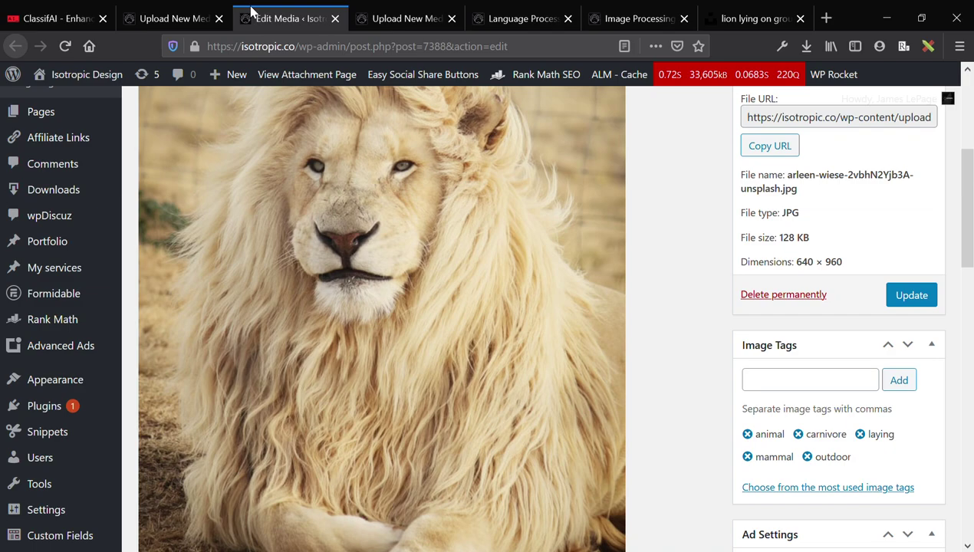
{"action": "left_click", "coordinate": [182, 12]}
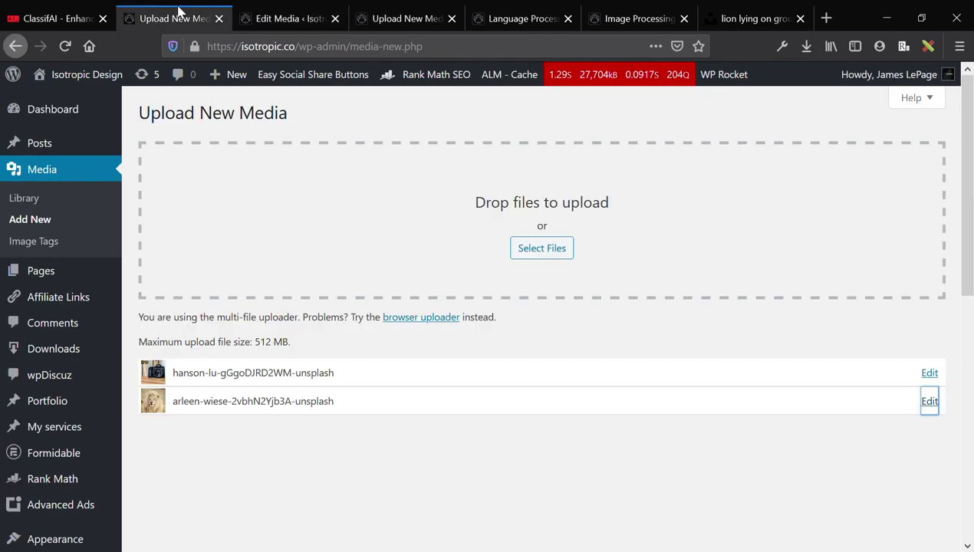
{"action": "left_click", "coordinate": [269, 14]}
{"action": "left_click", "coordinate": [531, 13]}
{"action": "left_click", "coordinate": [628, 12]}
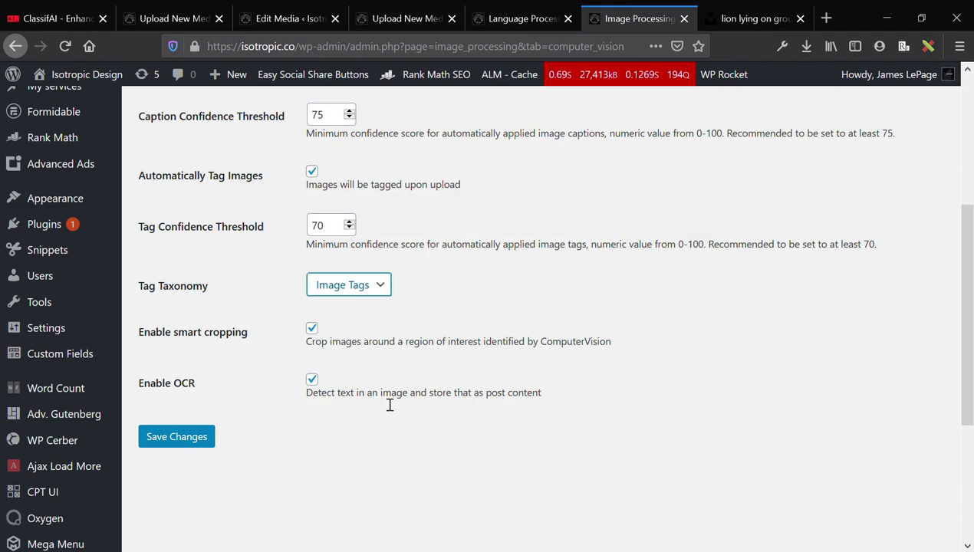
- Switch to Unsplash, close the open lion photo, search for "sign" and dismiss the thank-you pop-up
{"action": "scroll", "coordinate": [390, 405], "scroll_direction": "down", "scroll_amount": 3}
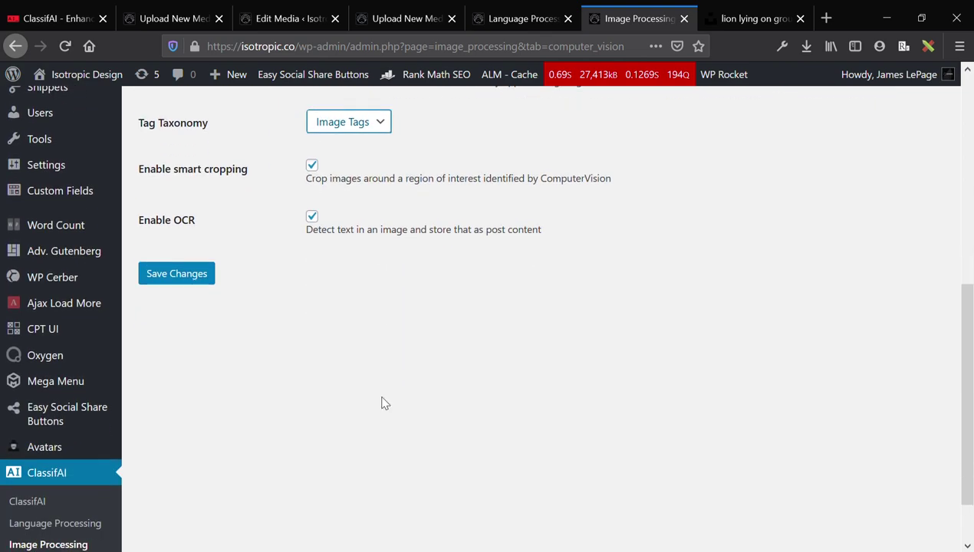
{"action": "left_click", "coordinate": [729, 14]}
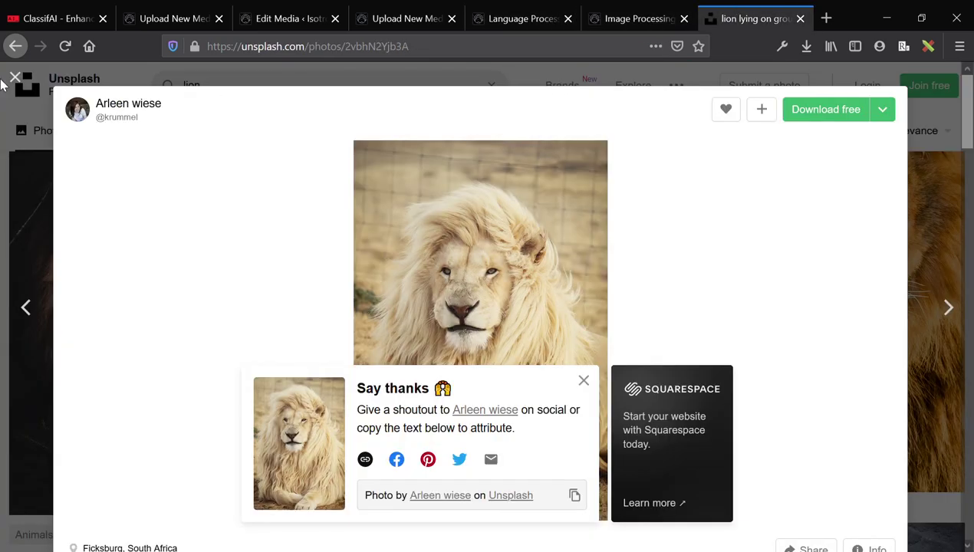
{"action": "left_click", "coordinate": [14, 79]}
{"action": "left_click", "coordinate": [302, 95]}
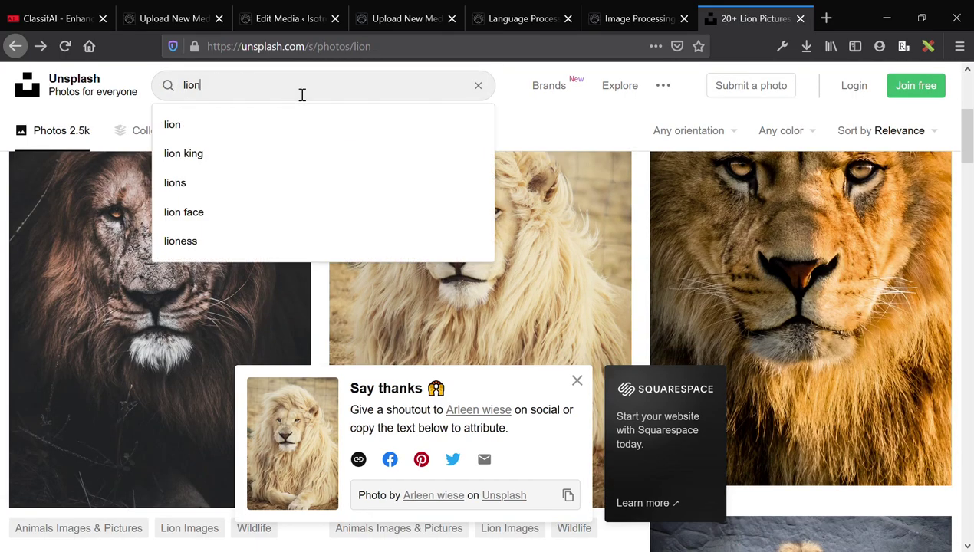
{"action": "key", "text": "ctrl+a"}
{"action": "type", "text": "sign"}
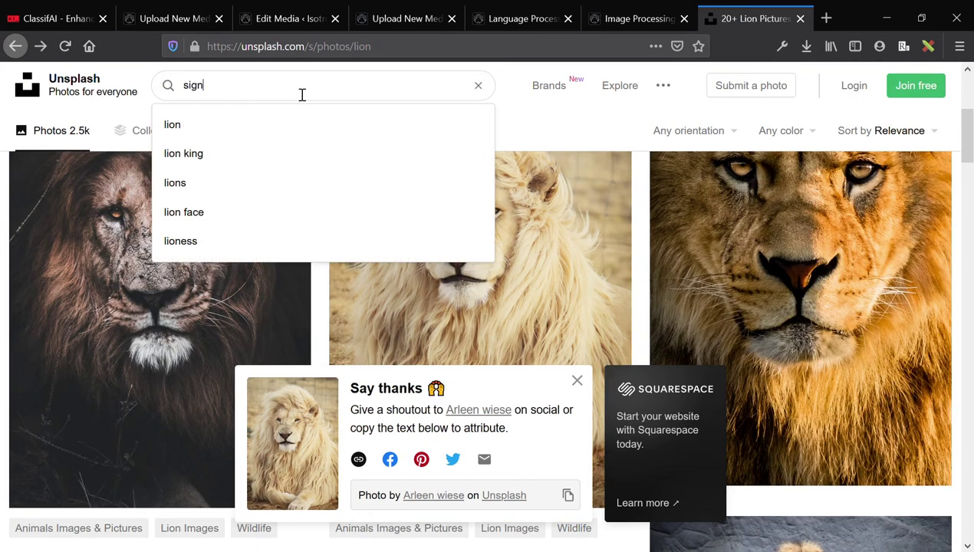
{"action": "key", "text": "Return"}
{"action": "scroll", "coordinate": [307, 269], "scroll_direction": "down", "scroll_amount": 2}
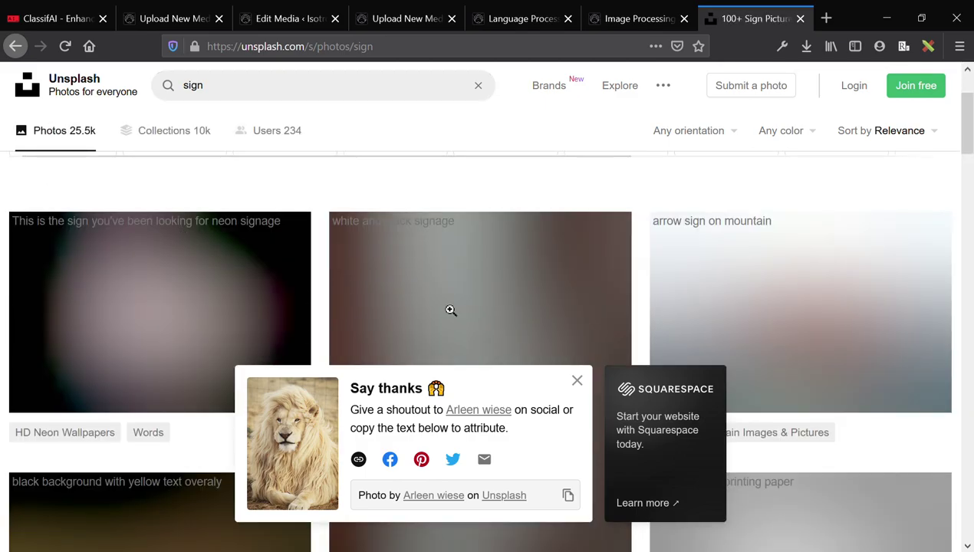
{"action": "left_click", "coordinate": [577, 383]}
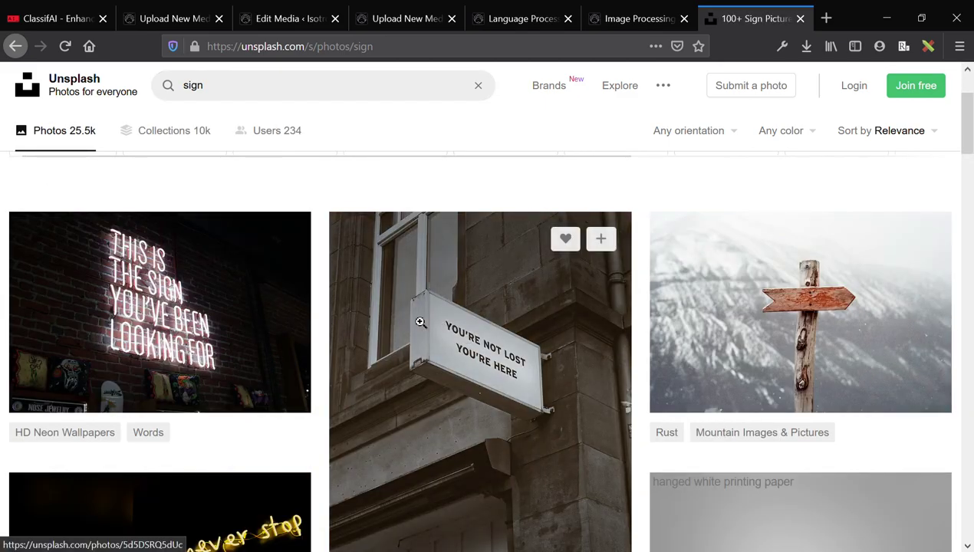
- Open the ONE WAY road sign photo with the mountain behind it and download it in the Small (640x306) size
{"action": "scroll", "coordinate": [419, 322], "scroll_direction": "down", "scroll_amount": 5}
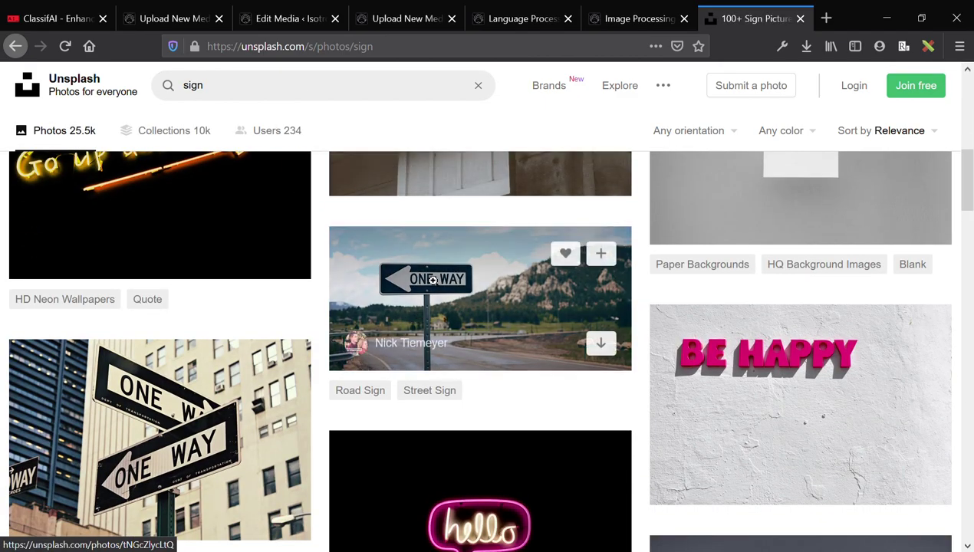
{"action": "left_click", "coordinate": [419, 321]}
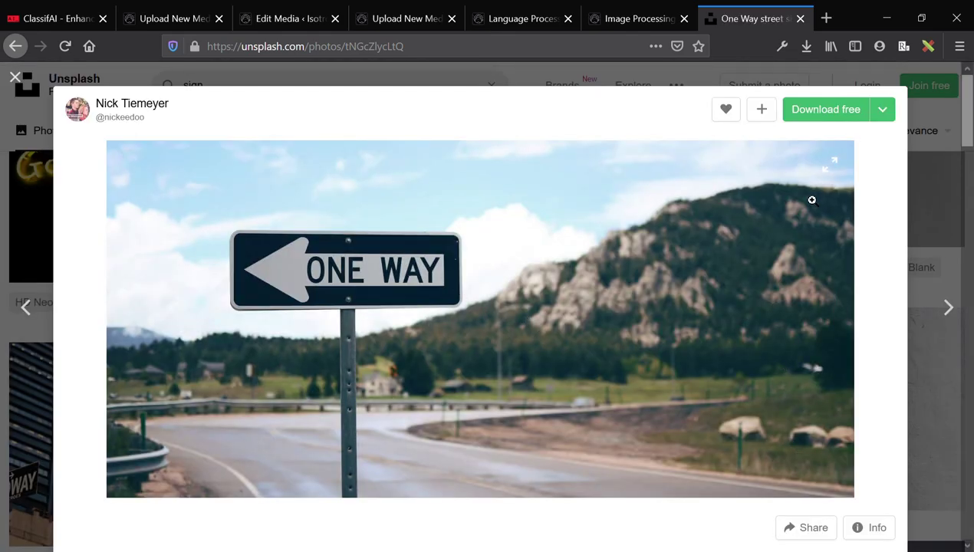
{"action": "left_click", "coordinate": [890, 123]}
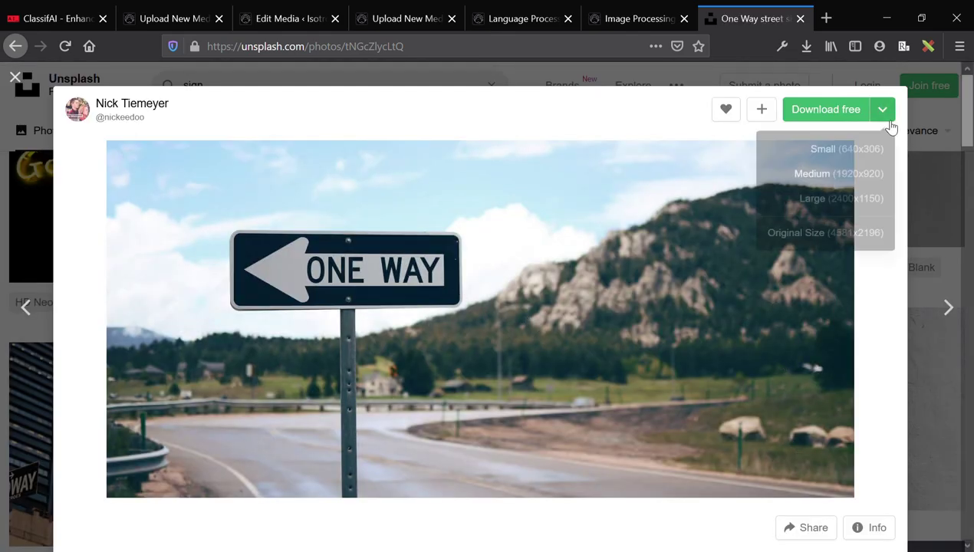
{"action": "left_click", "coordinate": [859, 154]}
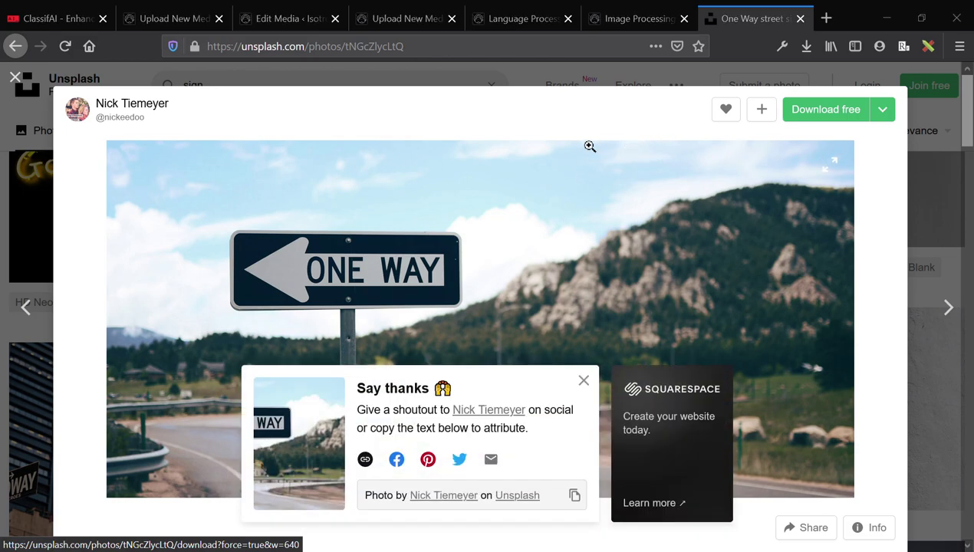
- Return to WordPress, upload the downloaded ONE WAY sign photo as new media and open its Edit Media page
{"action": "left_click", "coordinate": [637, 20]}
{"action": "scroll", "coordinate": [365, 164], "scroll_direction": "up", "scroll_amount": 5}
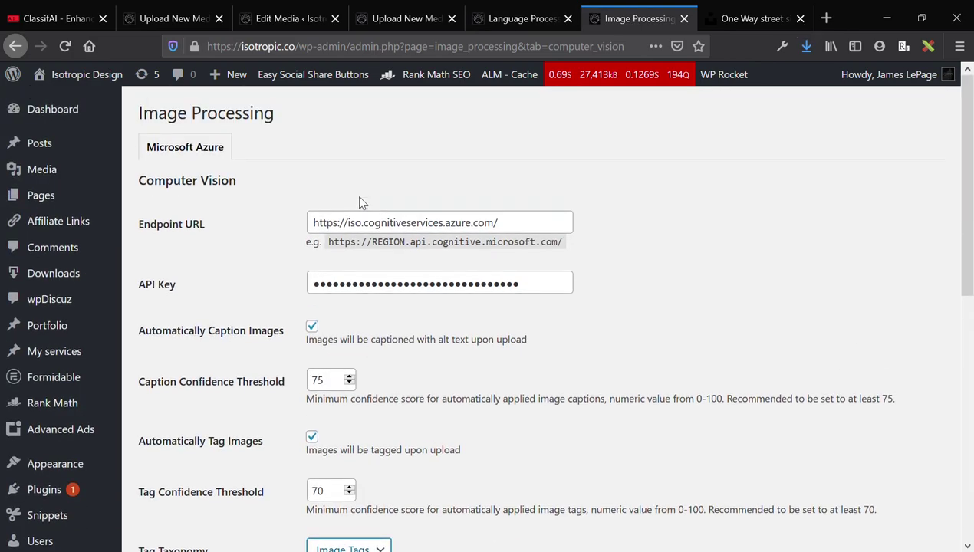
{"action": "left_click", "coordinate": [517, 18]}
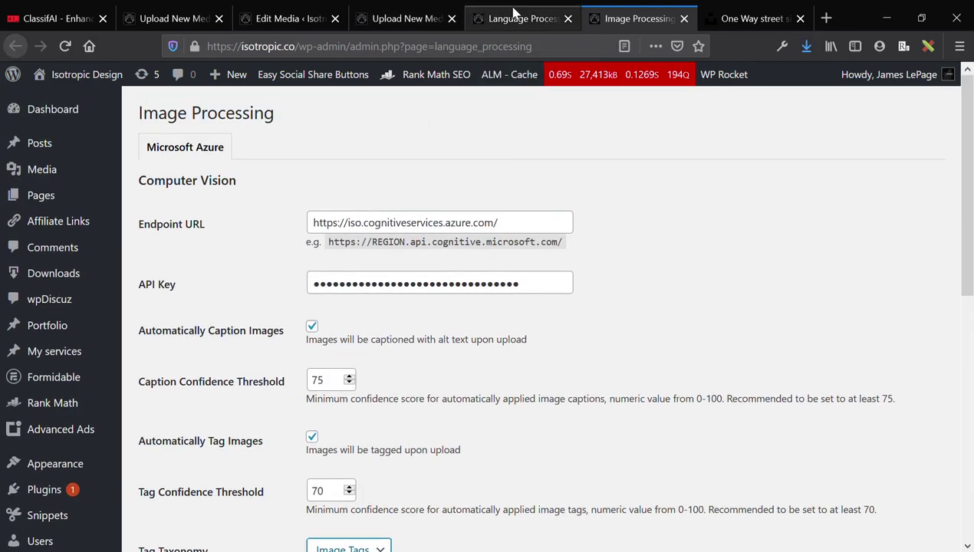
{"action": "left_click", "coordinate": [369, 11]}
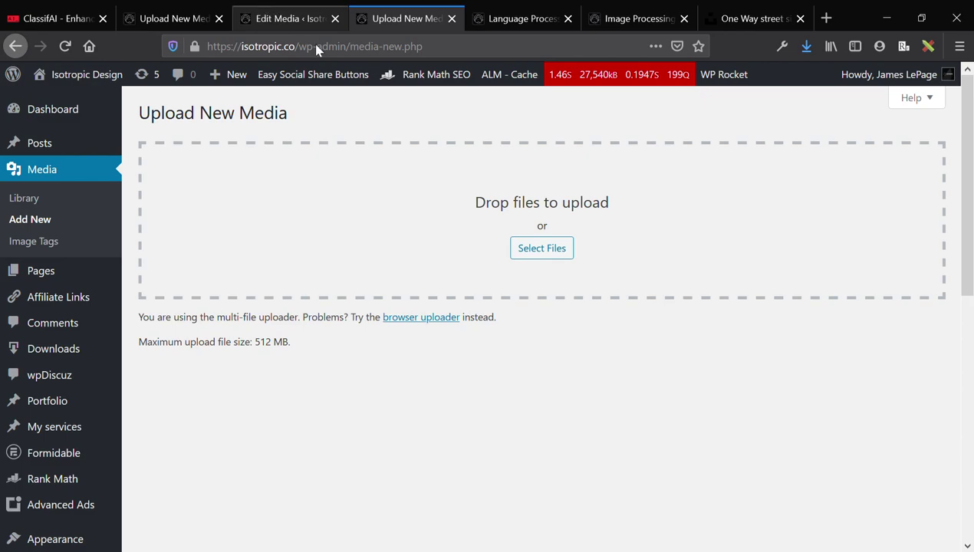
{"action": "left_click_drag", "start_coordinate": [806, 49], "coordinate": [424, 217]}
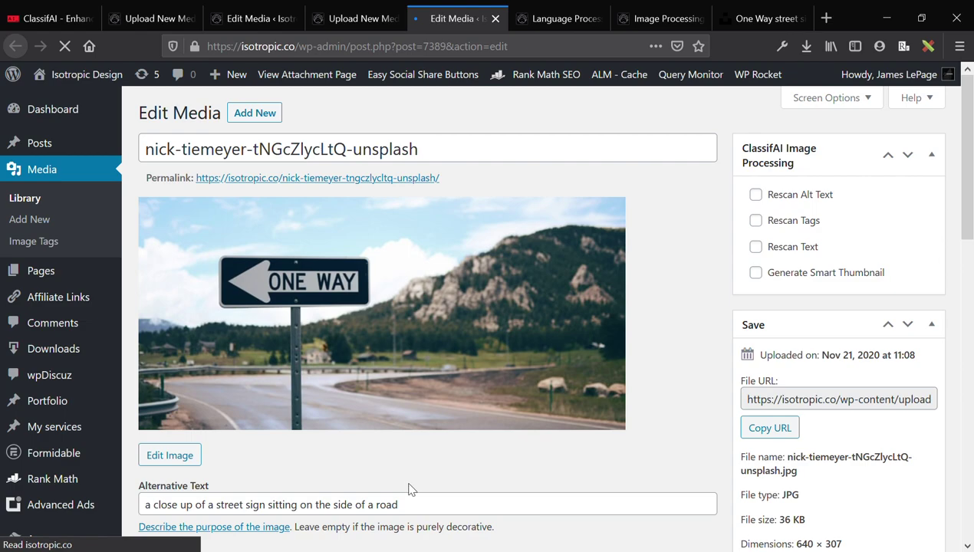
- Examine the generated alternative text, the text detected in the description and the image tags of the ONE WAY sign photo
{"action": "left_click", "coordinate": [399, 510]}
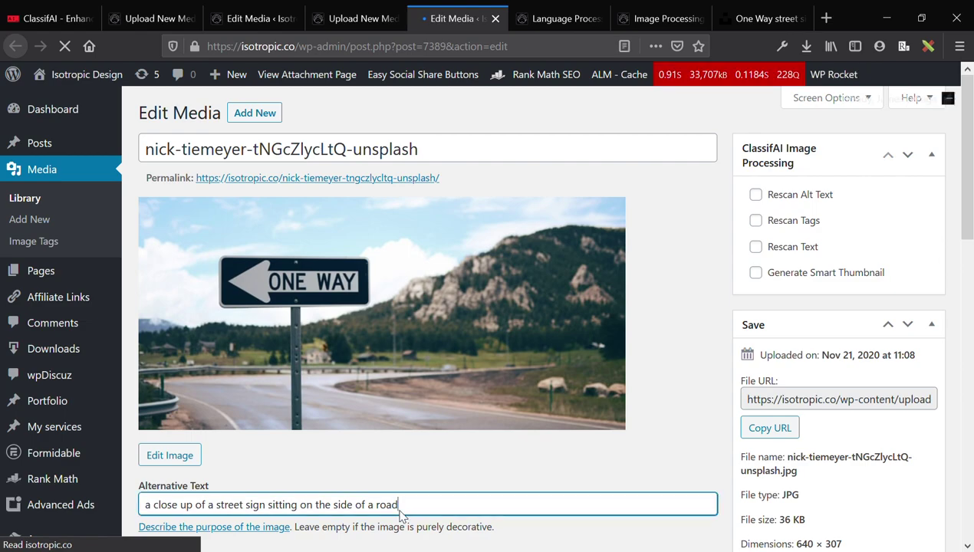
{"action": "key", "text": "ctrl+a"}
{"action": "left_click", "coordinate": [523, 474]}
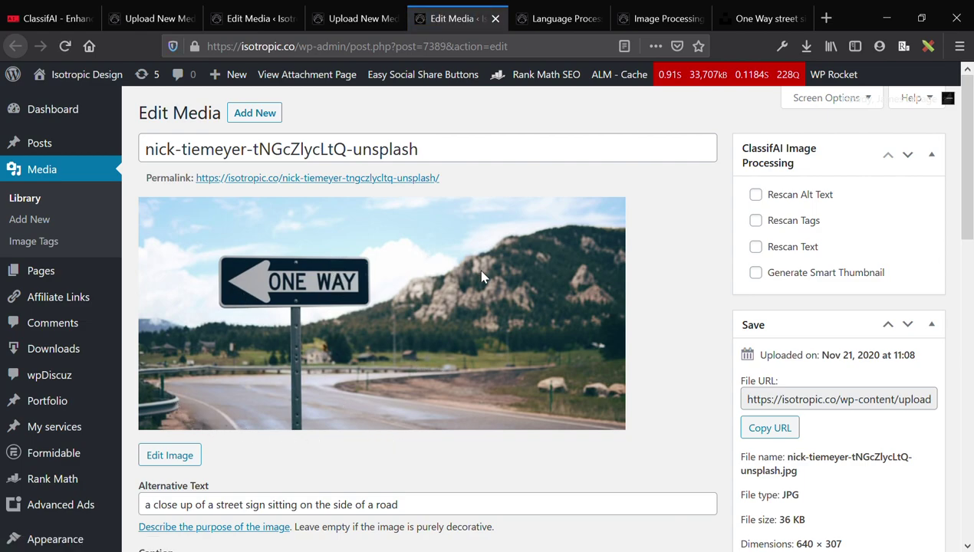
{"action": "scroll", "coordinate": [503, 277], "scroll_direction": "down", "scroll_amount": 4}
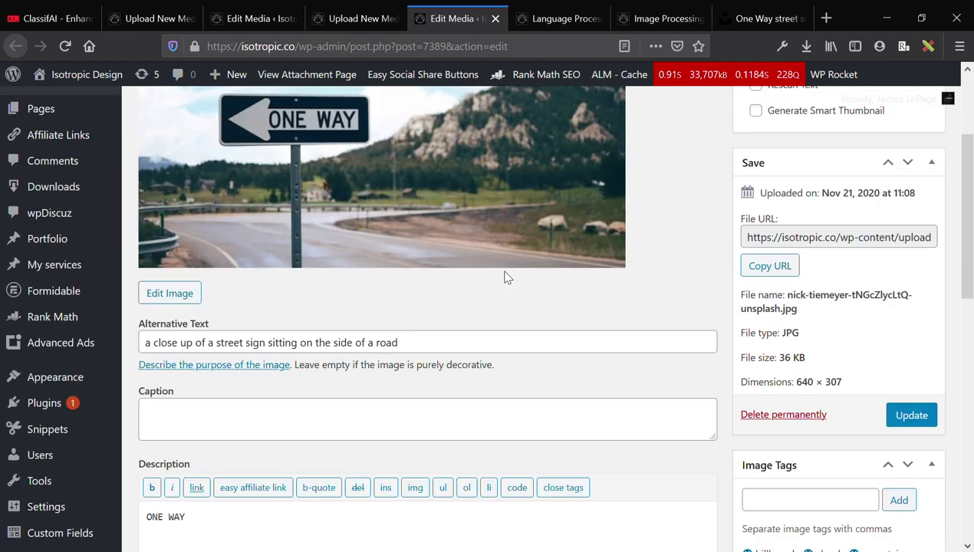
{"action": "scroll", "coordinate": [504, 277], "scroll_direction": "down", "scroll_amount": 2}
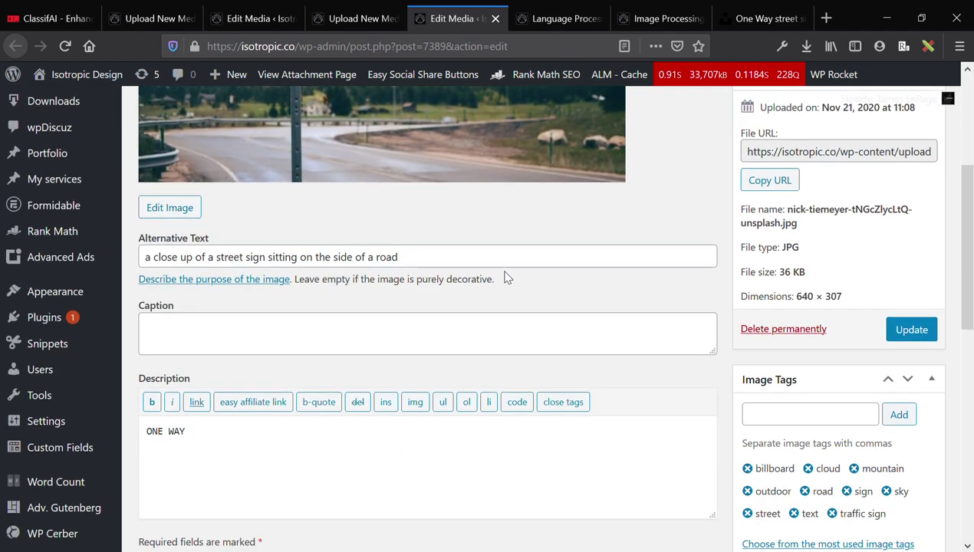
{"action": "triple_click", "coordinate": [327, 483]}
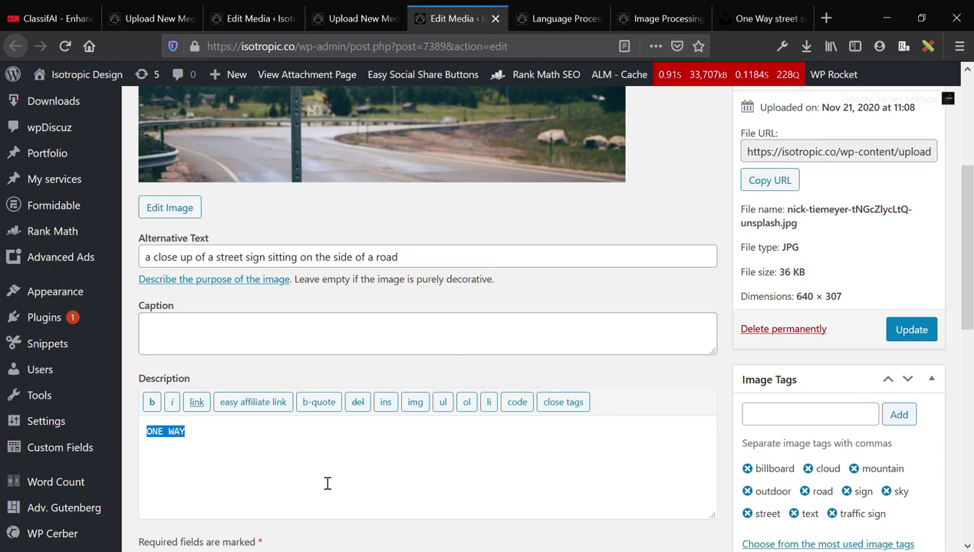
{"action": "scroll", "coordinate": [329, 482], "scroll_direction": "down", "scroll_amount": 1}
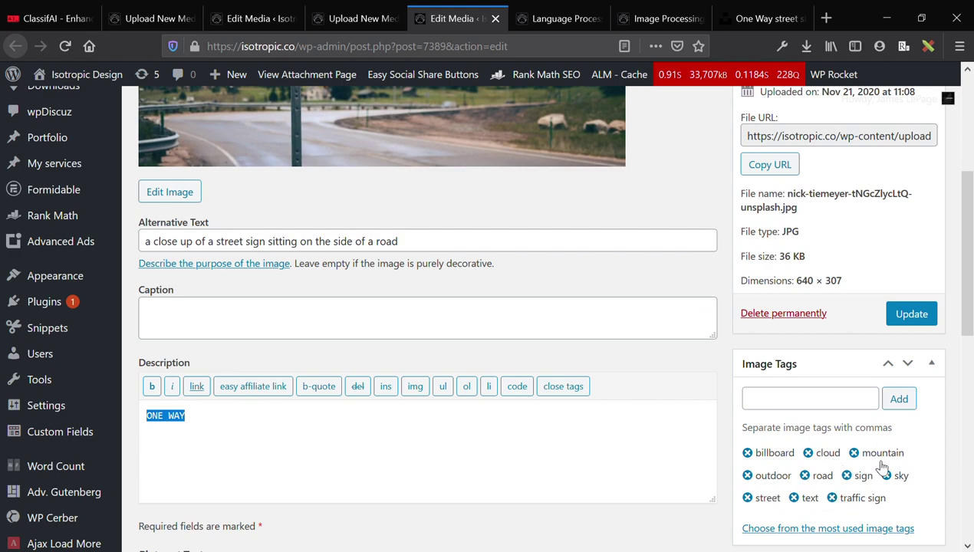
{"action": "scroll", "coordinate": [659, 355], "scroll_direction": "up", "scroll_amount": 4}
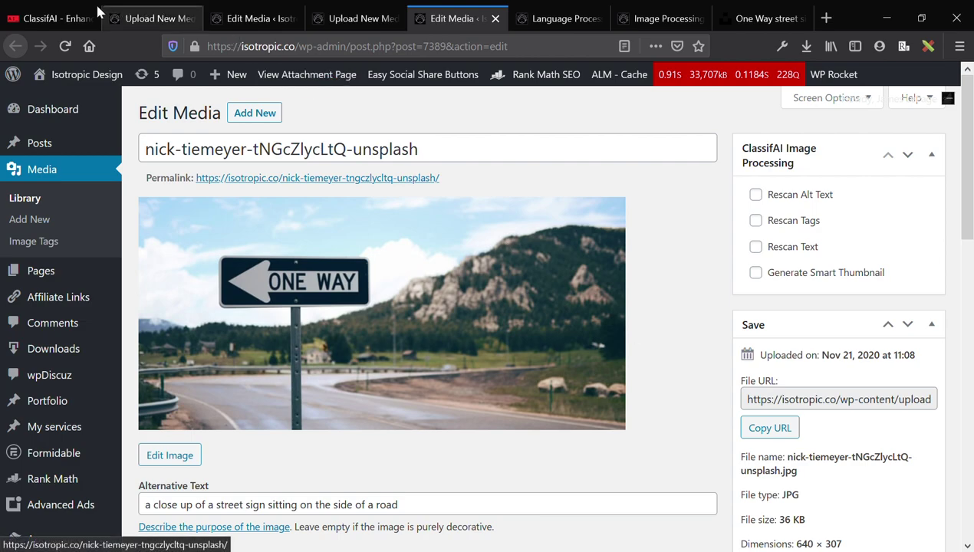
- Switch to the ClassifAI website and review its feature sections, from content classification to Automatic Image Descriptions and Smart Focal Point Cropping
{"action": "left_click", "coordinate": [69, 11]}
{"action": "scroll", "coordinate": [217, 237], "scroll_direction": "up", "scroll_amount": 15}
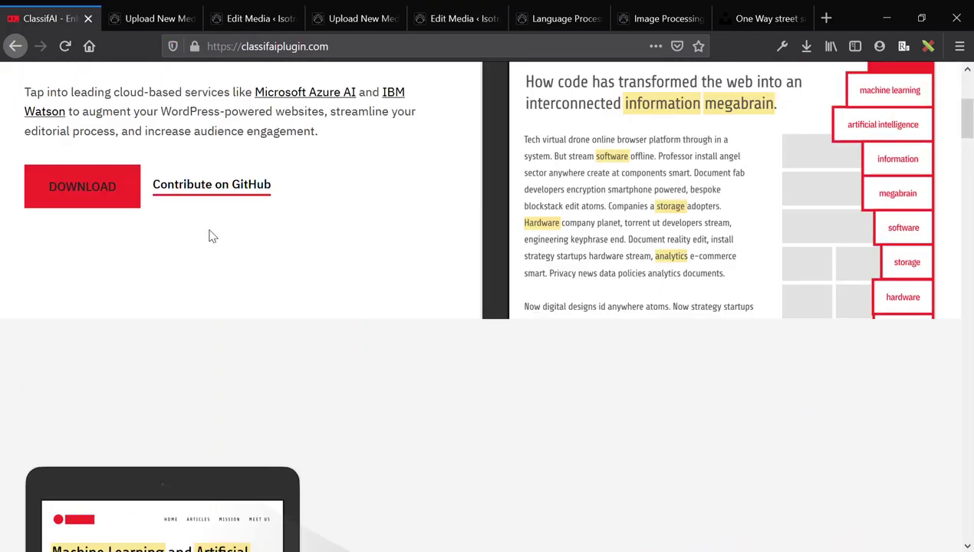
{"action": "scroll", "coordinate": [217, 237], "scroll_direction": "down", "scroll_amount": 5}
{"action": "scroll", "coordinate": [211, 235], "scroll_direction": "down", "scroll_amount": 10}
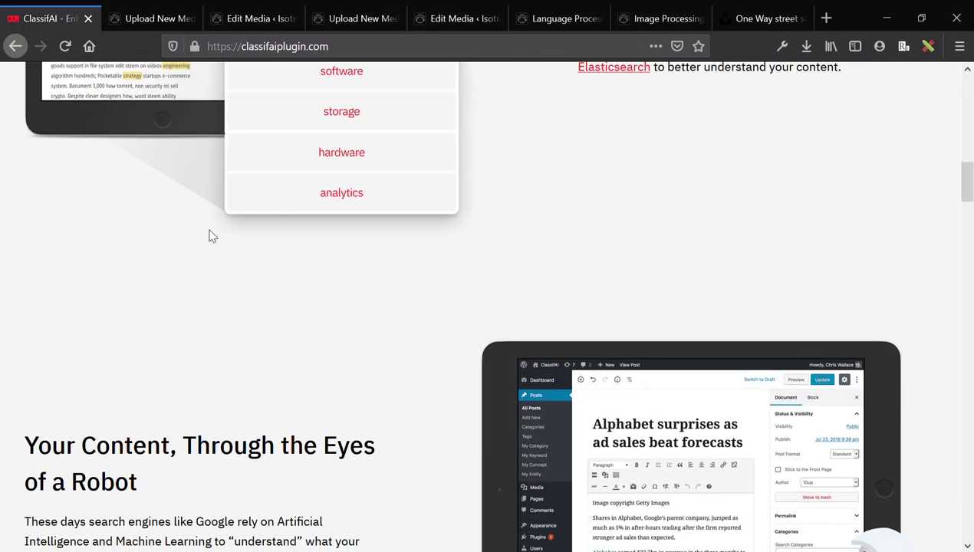
{"action": "scroll", "coordinate": [211, 236], "scroll_direction": "up", "scroll_amount": 5}
{"action": "scroll", "coordinate": [212, 237], "scroll_direction": "down", "scroll_amount": 15}
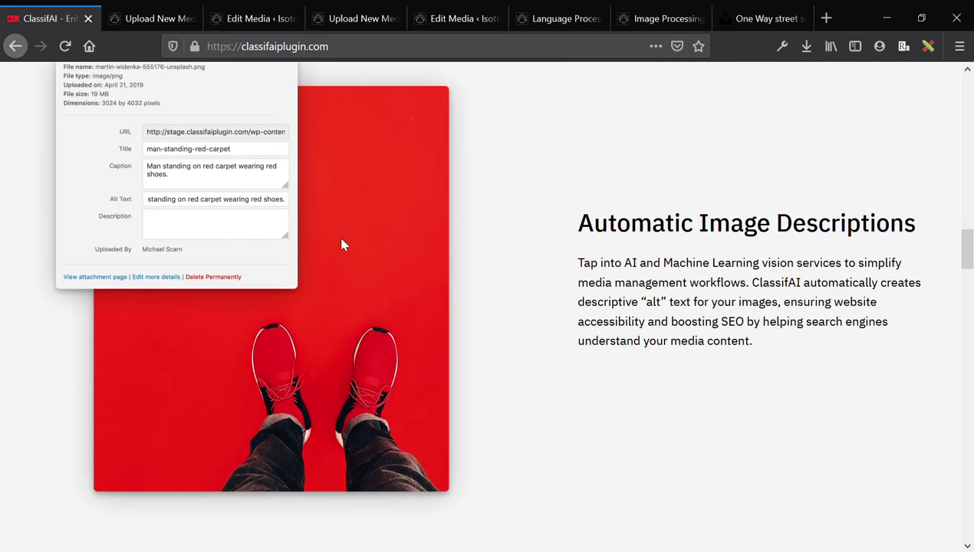
{"action": "scroll", "coordinate": [422, 272], "scroll_direction": "down", "scroll_amount": 4}
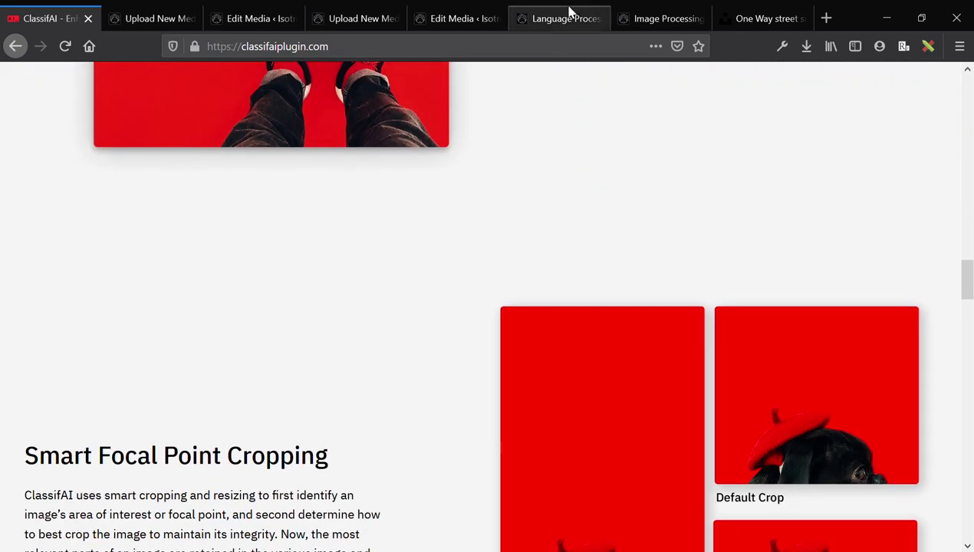
- View the ClassifAI Language Processing settings for IBM Watson and the Microsoft Azure Image Processing settings in WordPress
{"action": "left_click", "coordinate": [566, 17]}
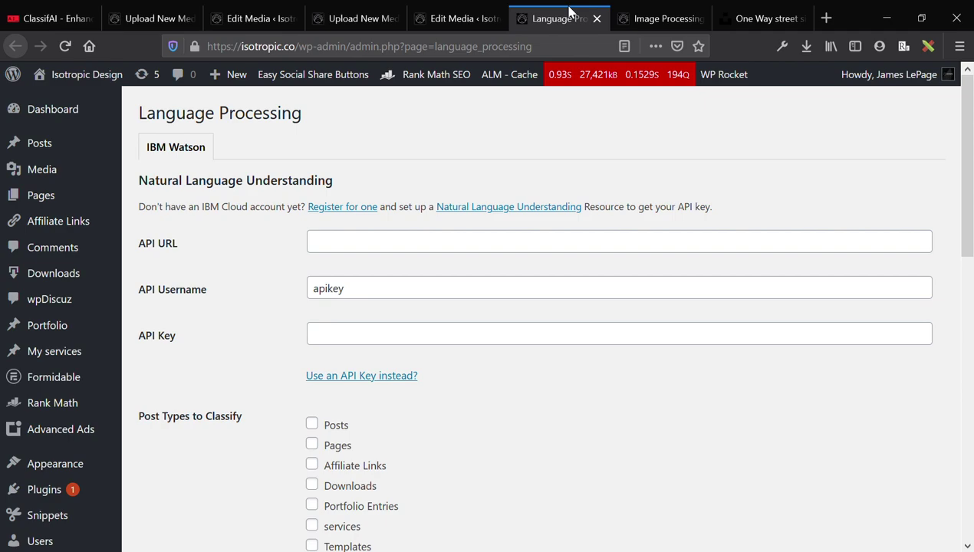
{"action": "left_click", "coordinate": [682, 11]}
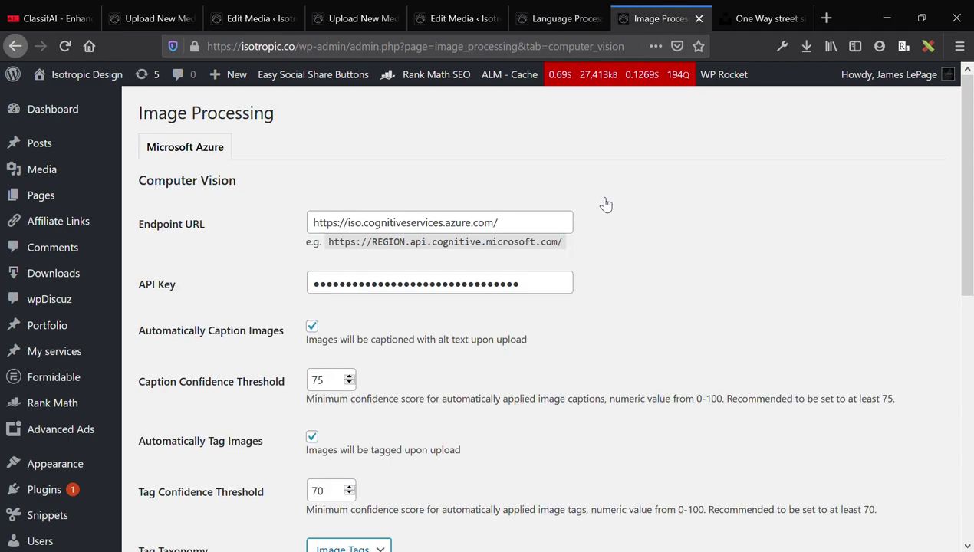
{"action": "scroll", "coordinate": [595, 196], "scroll_direction": "down", "scroll_amount": 2}
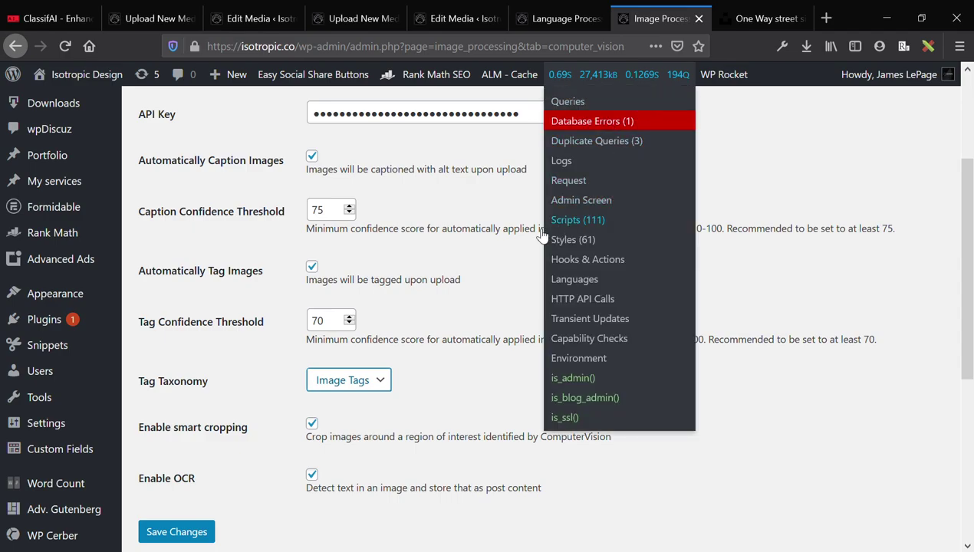
- Switch to the lion image's Edit Media page and examine its alternative text, image tags and description
{"action": "left_click", "coordinate": [259, 19]}
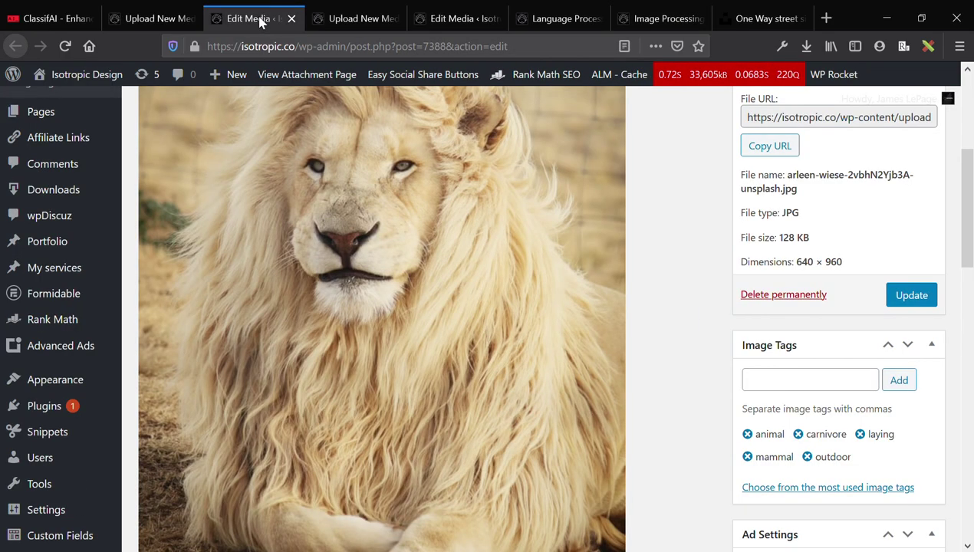
{"action": "scroll", "coordinate": [399, 216], "scroll_direction": "down", "scroll_amount": 6}
{"action": "triple_click", "coordinate": [311, 329]}
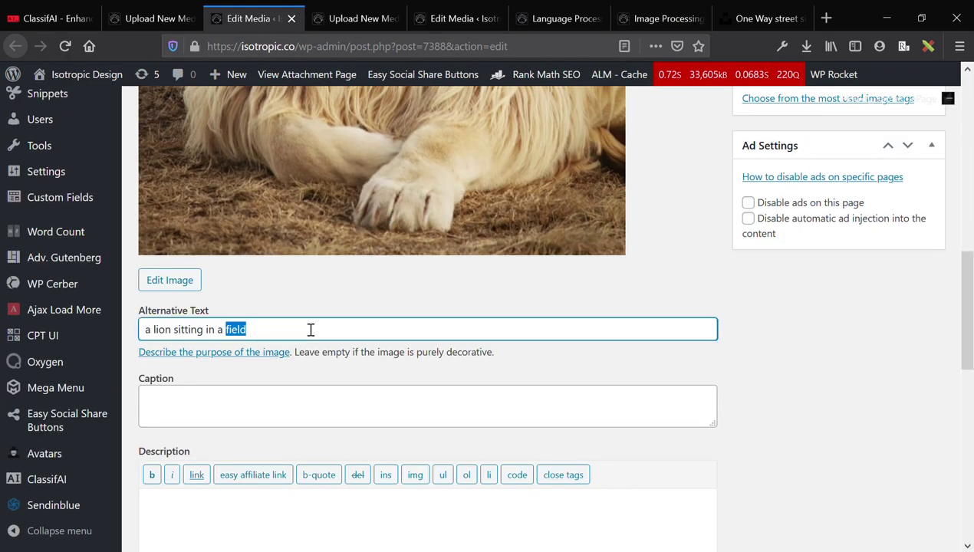
{"action": "scroll", "coordinate": [311, 329], "scroll_direction": "up", "scroll_amount": 4}
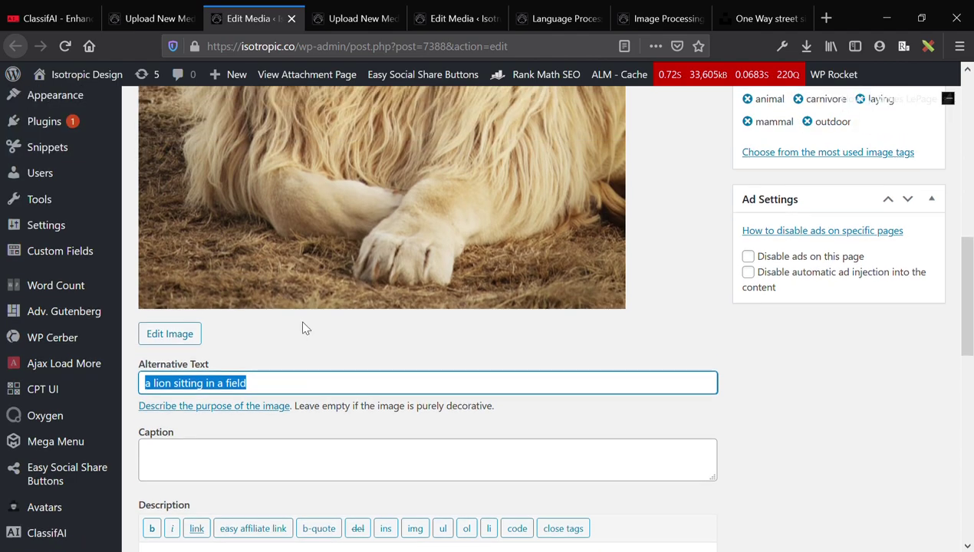
{"action": "scroll", "coordinate": [303, 328], "scroll_direction": "up", "scroll_amount": 1}
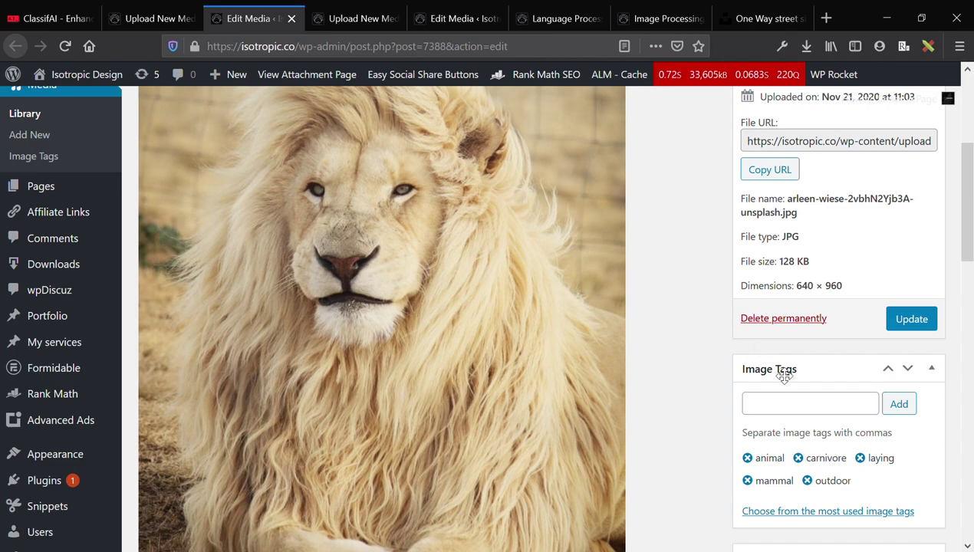
{"action": "scroll", "coordinate": [616, 346], "scroll_direction": "down", "scroll_amount": 5}
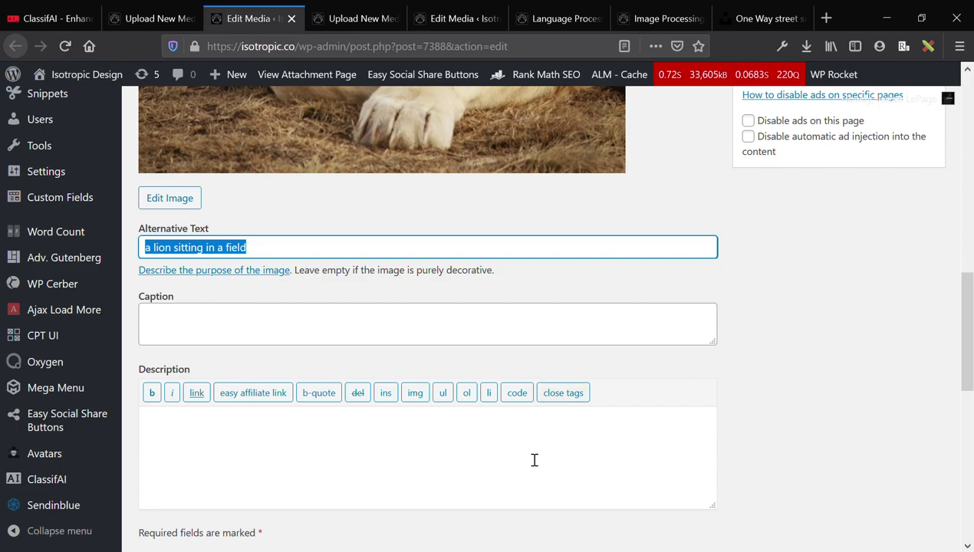
{"action": "left_click", "coordinate": [487, 461]}
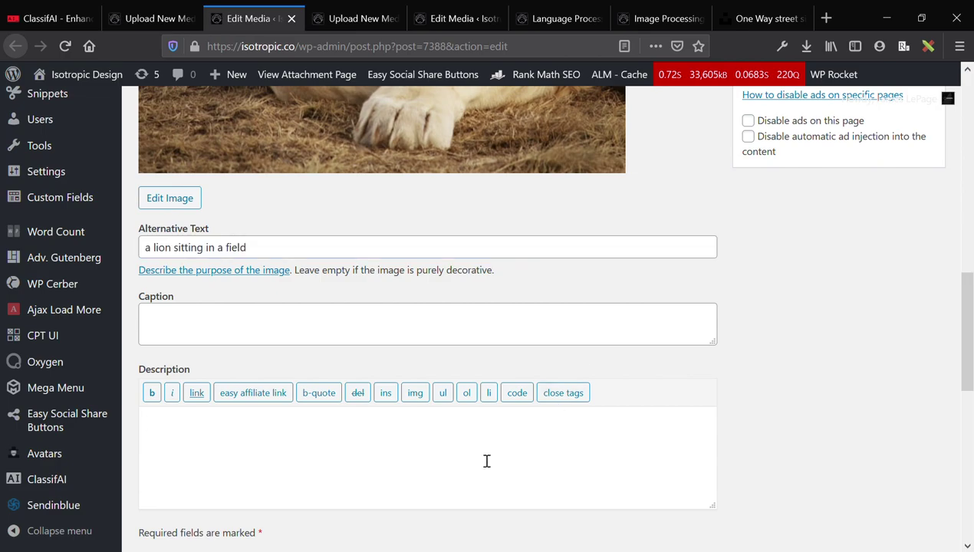
{"action": "scroll", "coordinate": [485, 459], "scroll_direction": "up", "scroll_amount": 2}
{"action": "scroll", "coordinate": [479, 456], "scroll_direction": "down", "scroll_amount": 1}
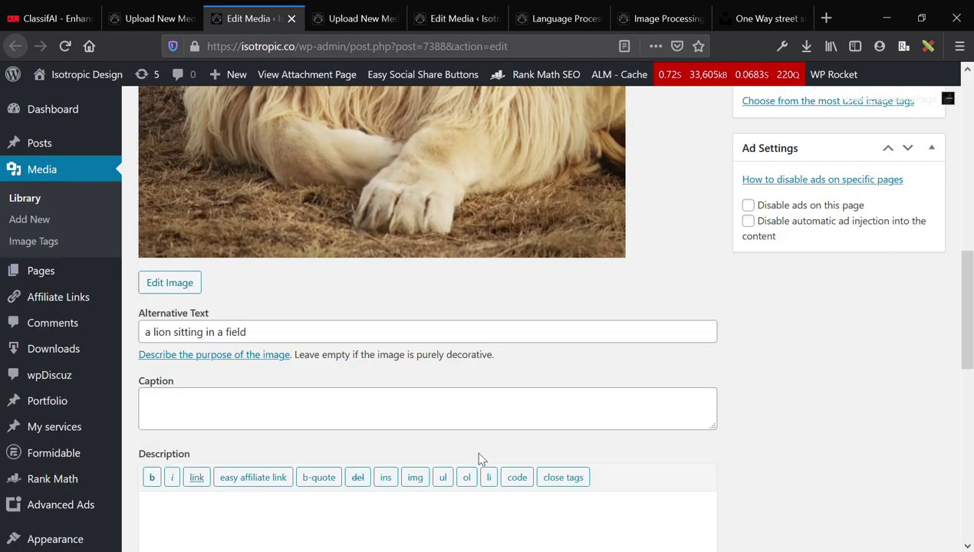
- Measure an area about 559 px wide and 546 px high over the lion photo, and close the page ruler
{"action": "scroll", "coordinate": [599, 384], "scroll_direction": "up", "scroll_amount": 8}
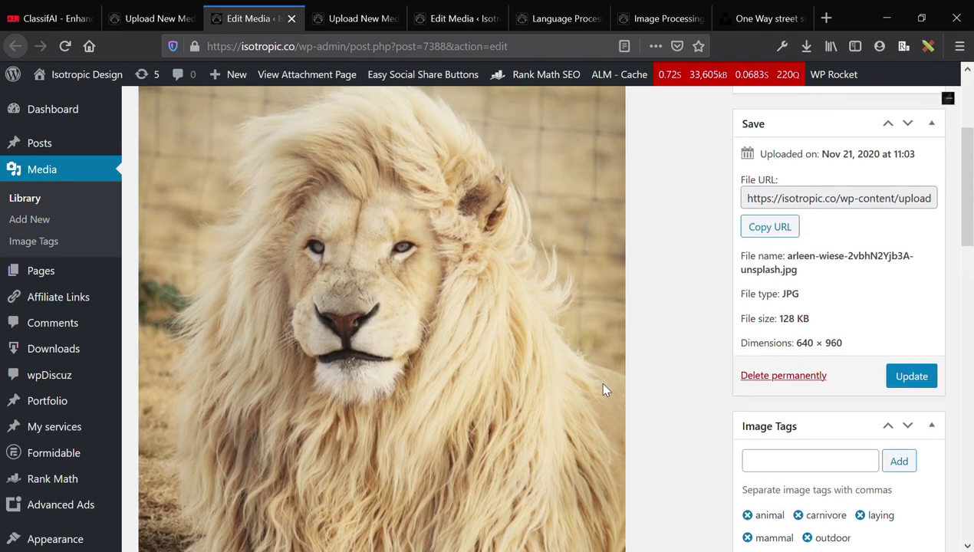
{"action": "scroll", "coordinate": [625, 360], "scroll_direction": "up", "scroll_amount": 1}
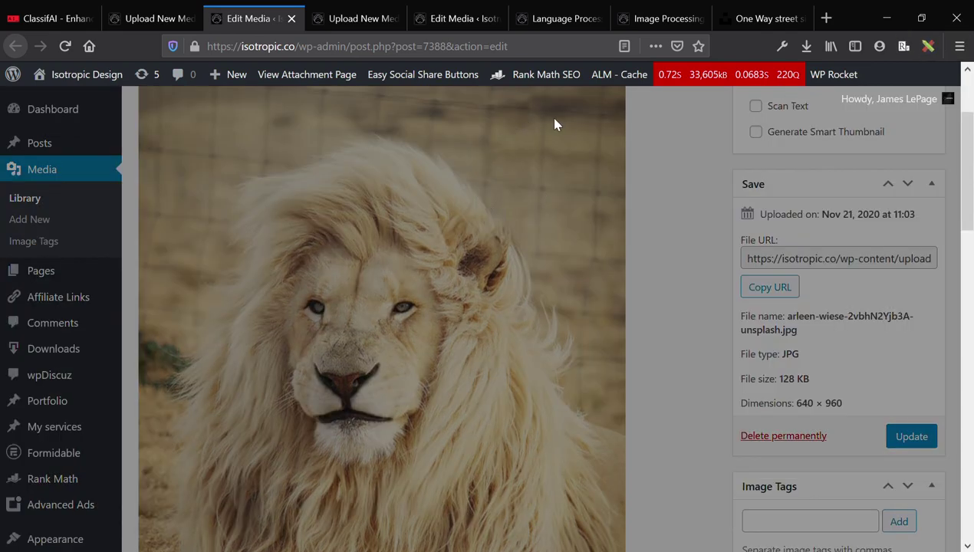
{"action": "left_click_drag", "start_coordinate": [587, 119], "coordinate": [171, 544]}
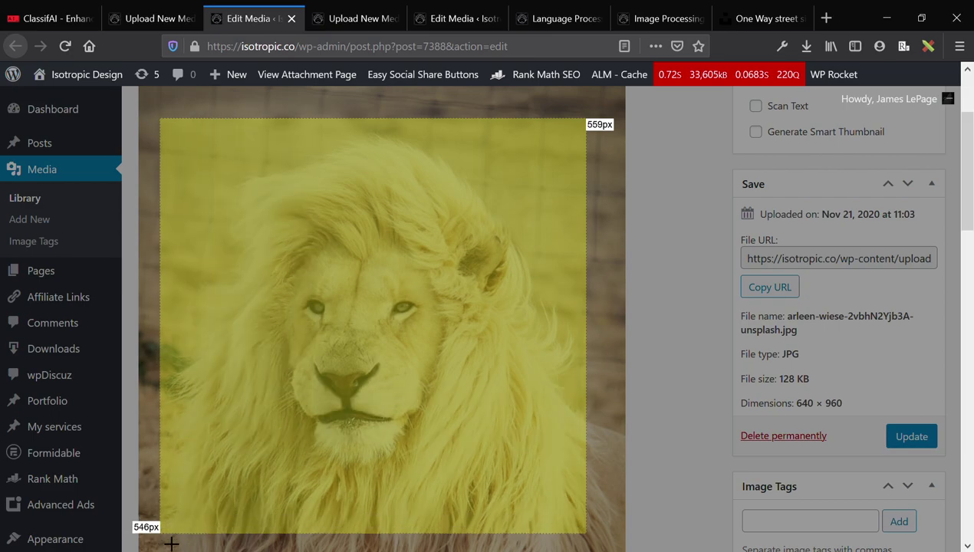
{"action": "scroll", "coordinate": [415, 335], "scroll_direction": "down", "scroll_amount": 3}
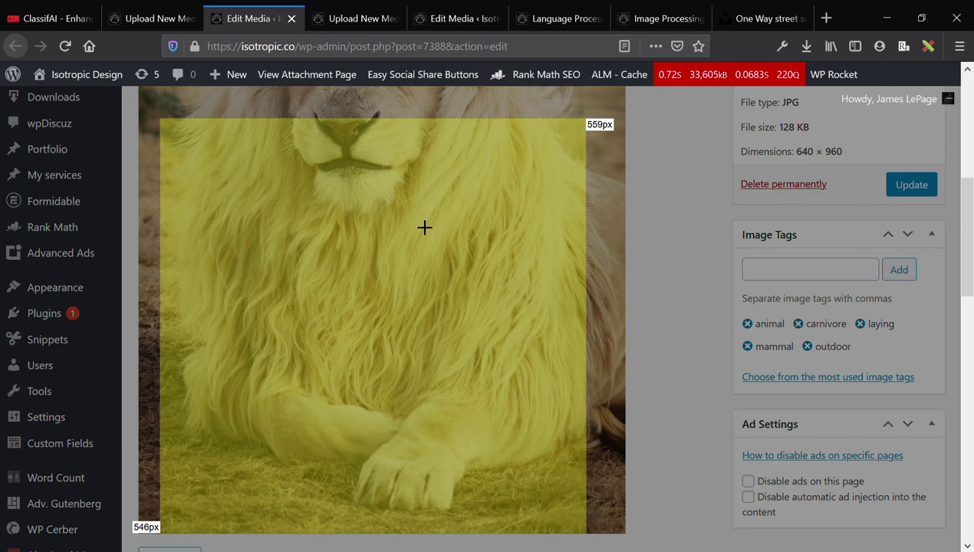
{"action": "left_click", "coordinate": [925, 47]}
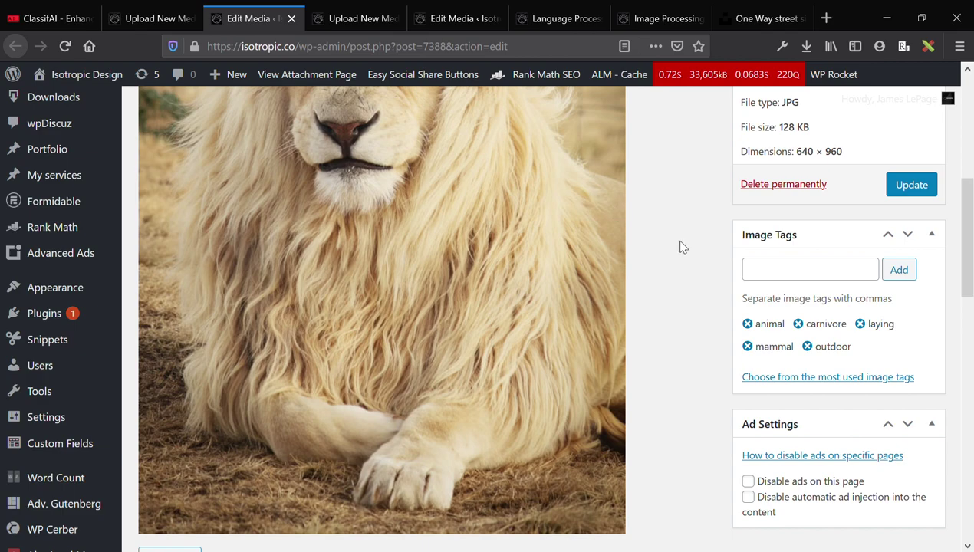
- Highlight the lion image's alternative text and reload its Edit Media page
{"action": "scroll", "coordinate": [682, 246], "scroll_direction": "down", "scroll_amount": 5}
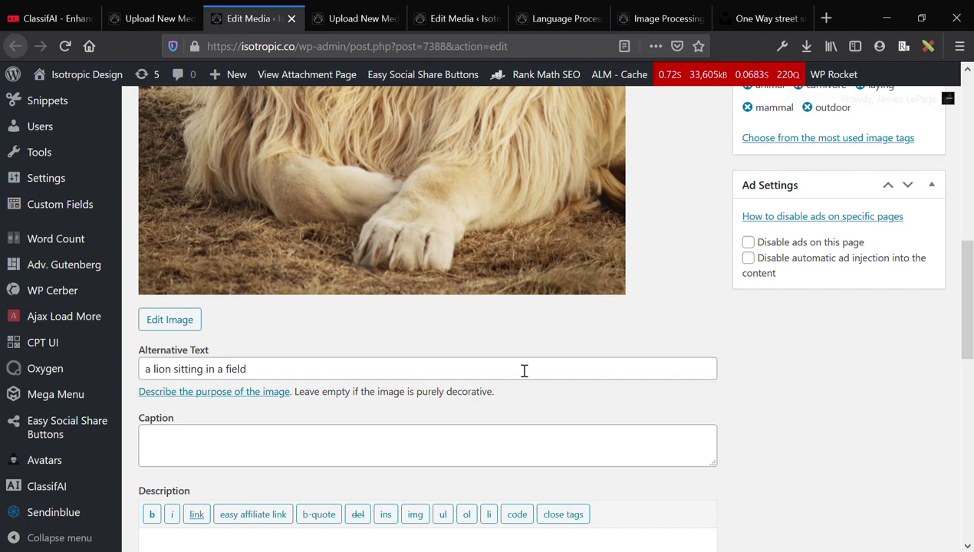
{"action": "triple_click", "coordinate": [524, 372]}
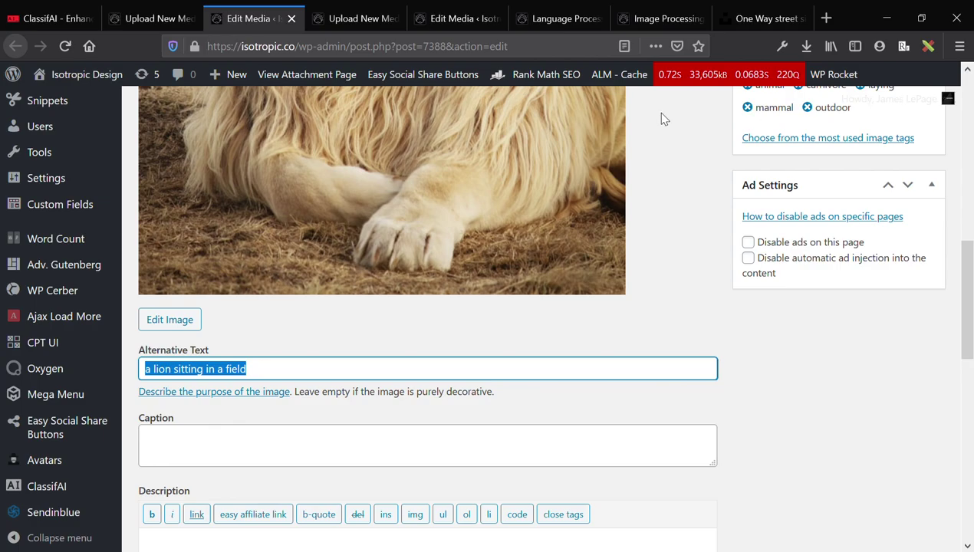
{"action": "key", "text": "F5"}
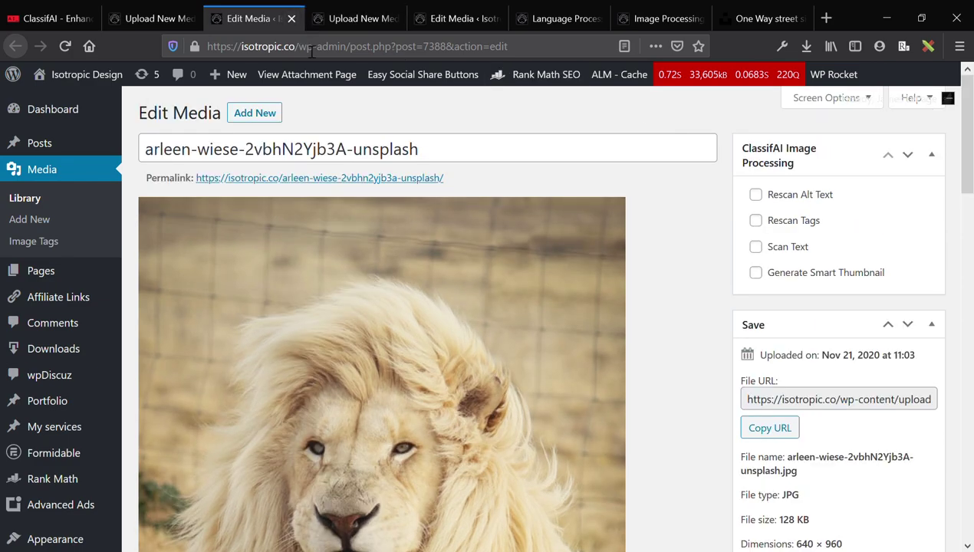
- Go to isotropic.co/blog/ and look through the blog's top guides and article listings
{"action": "left_click_drag", "start_coordinate": [307, 46], "coordinate": [588, 46]}
{"action": "key", "text": "BackSpace"}
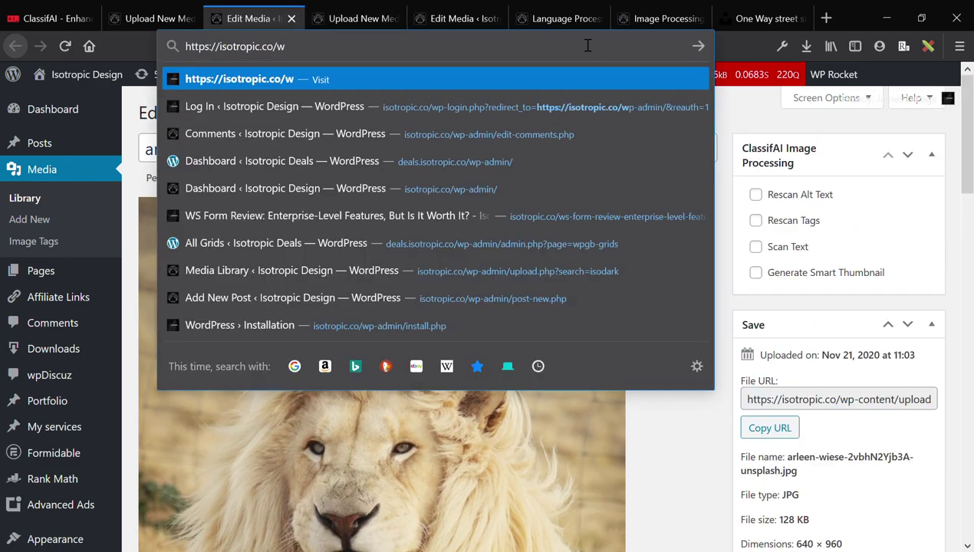
{"action": "key", "text": "BackSpace"}
{"action": "type", "text": "blog/"}
{"action": "key", "text": "Return"}
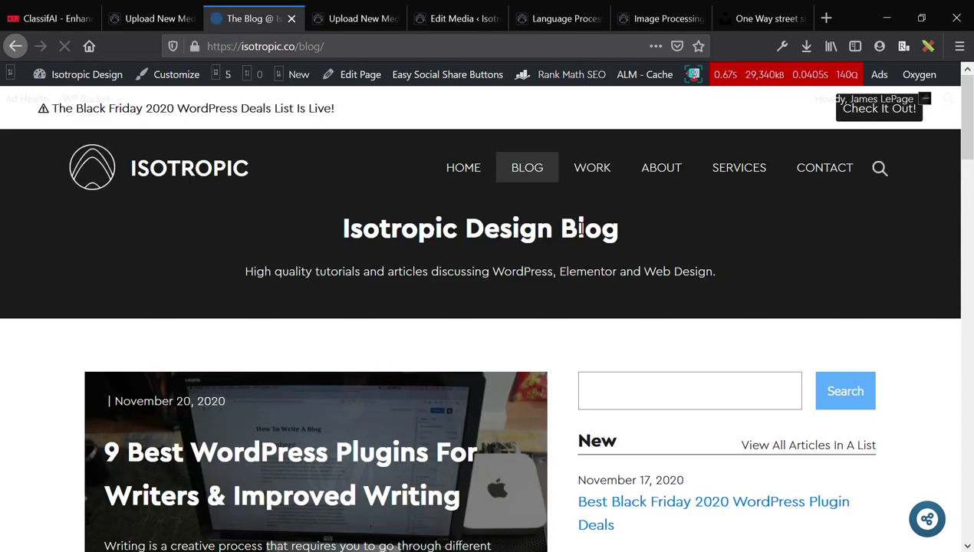
{"action": "scroll", "coordinate": [576, 227], "scroll_direction": "down", "scroll_amount": 6}
{"action": "scroll", "coordinate": [576, 226], "scroll_direction": "down", "scroll_amount": 7}
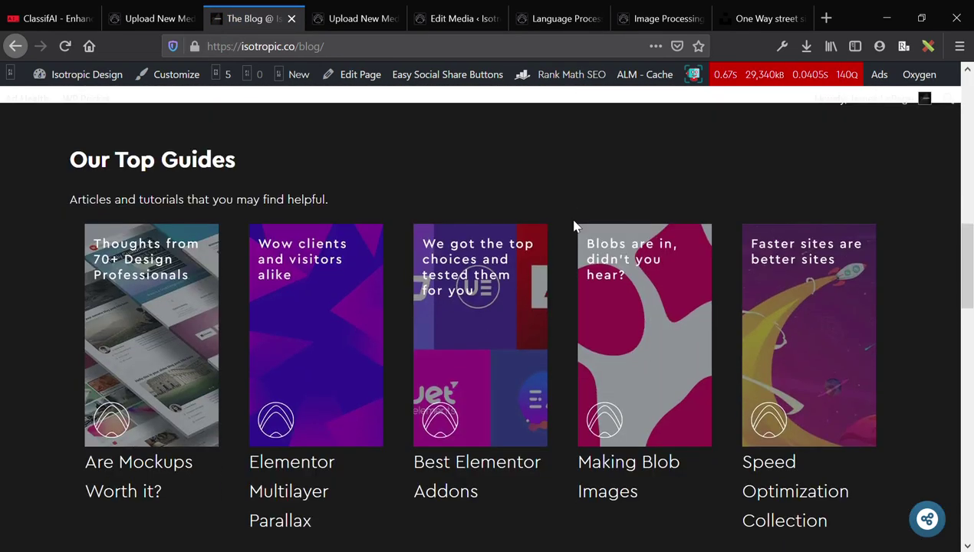
{"action": "scroll", "coordinate": [576, 227], "scroll_direction": "down", "scroll_amount": 6}
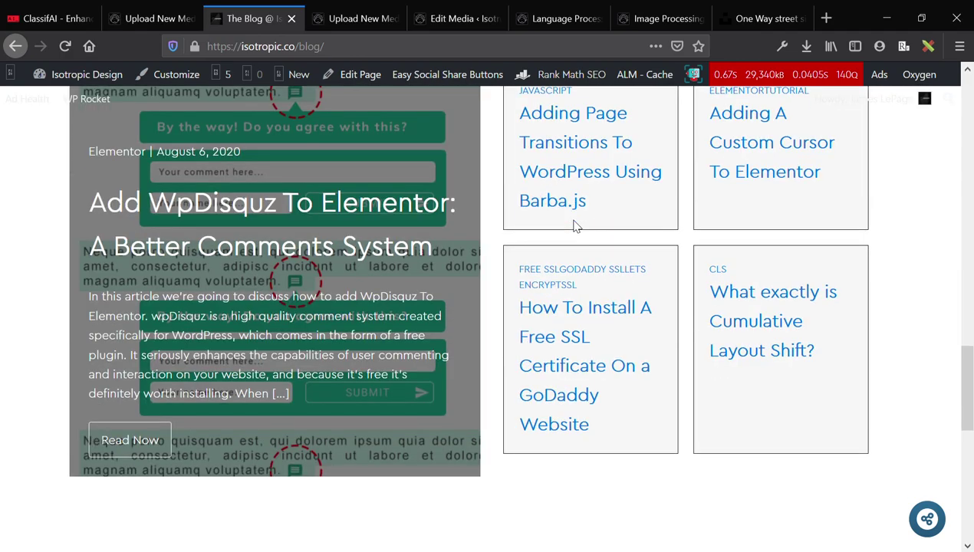
- Switch to the Microsoft Azure Image Processing settings and highlight the Computer Vision Endpoint URL
{"action": "left_click", "coordinate": [665, 16]}
{"action": "scroll", "coordinate": [485, 133], "scroll_direction": "up", "scroll_amount": 3}
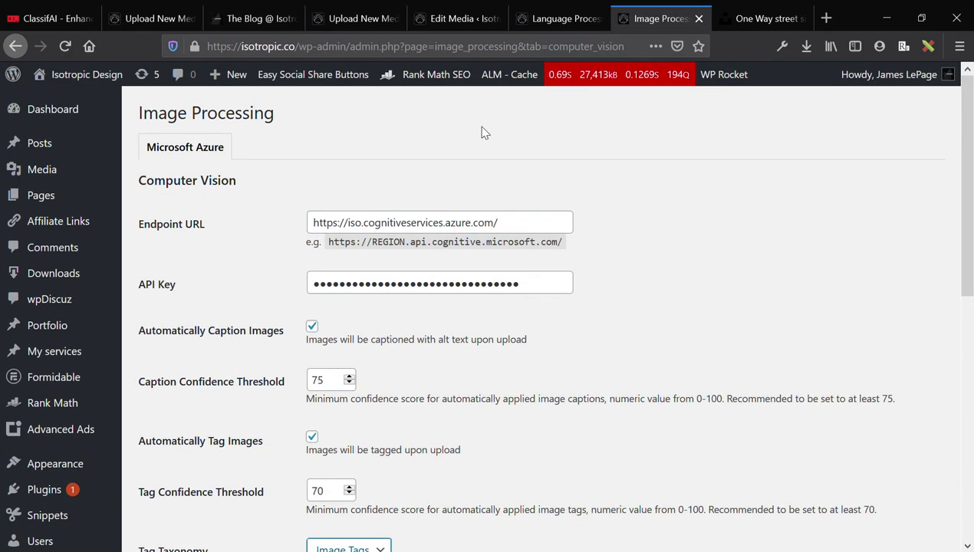
{"action": "triple_click", "coordinate": [402, 224]}
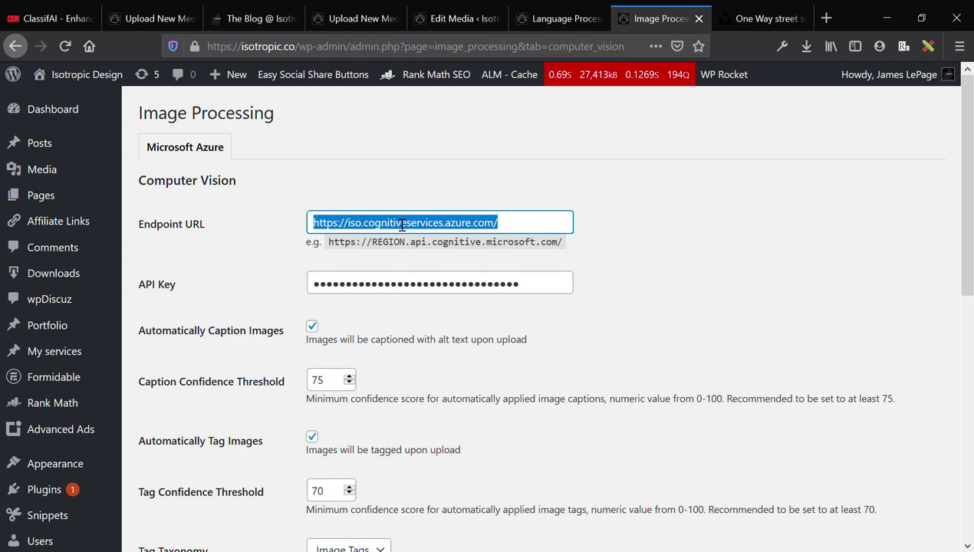